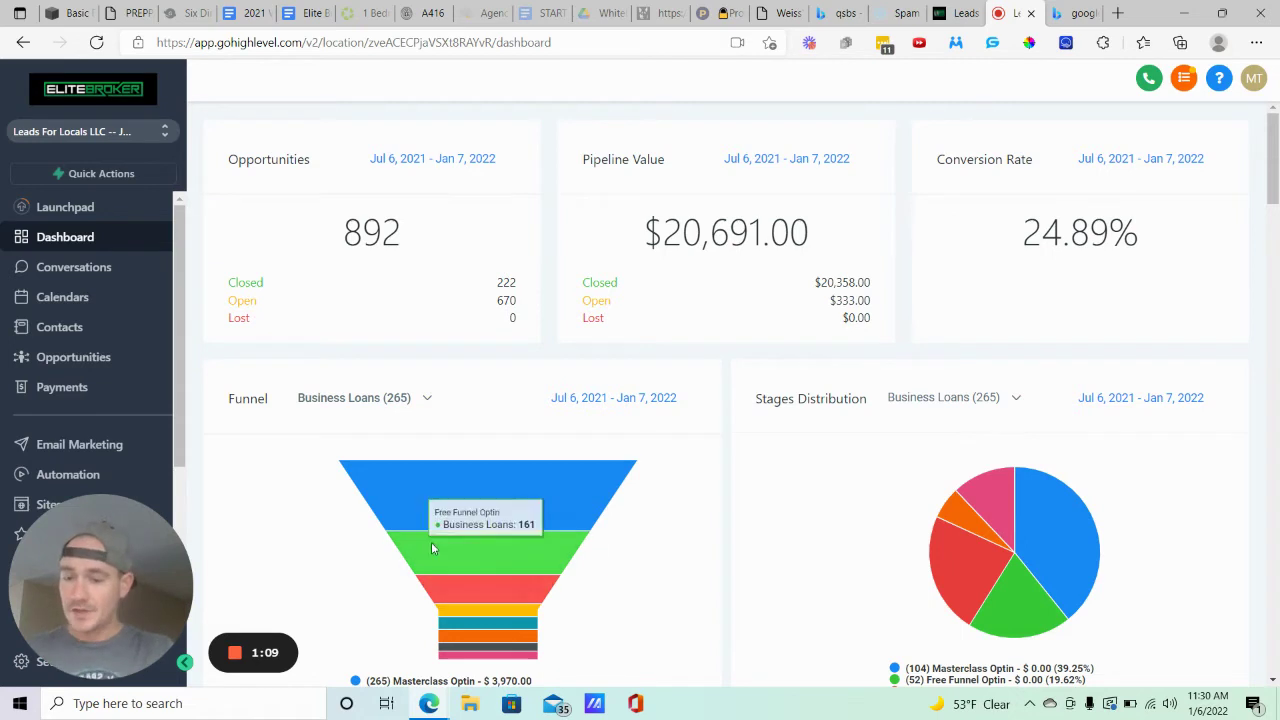
Step: Go to Settings and open the Integrations page with the Google, Facebook/Instagram and QuickBooks connections
left_click_drag(197, 586, 392, 541)
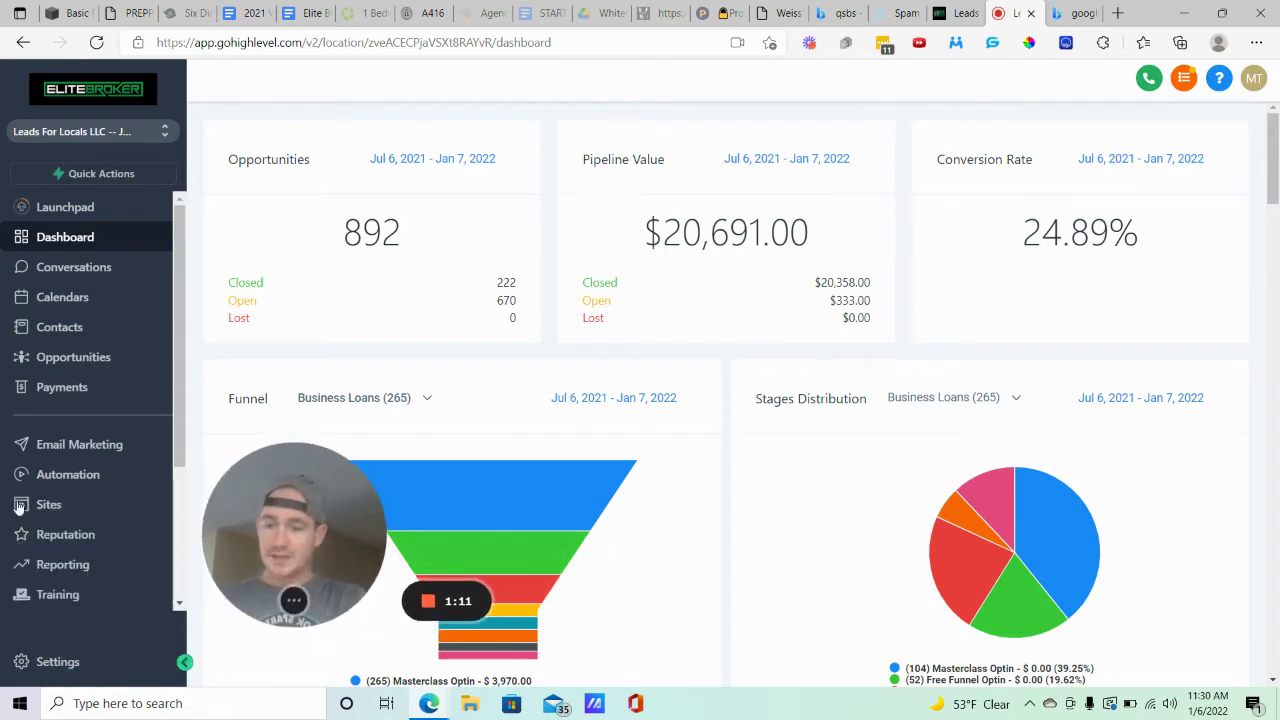
scroll(57, 505, "down", 2)
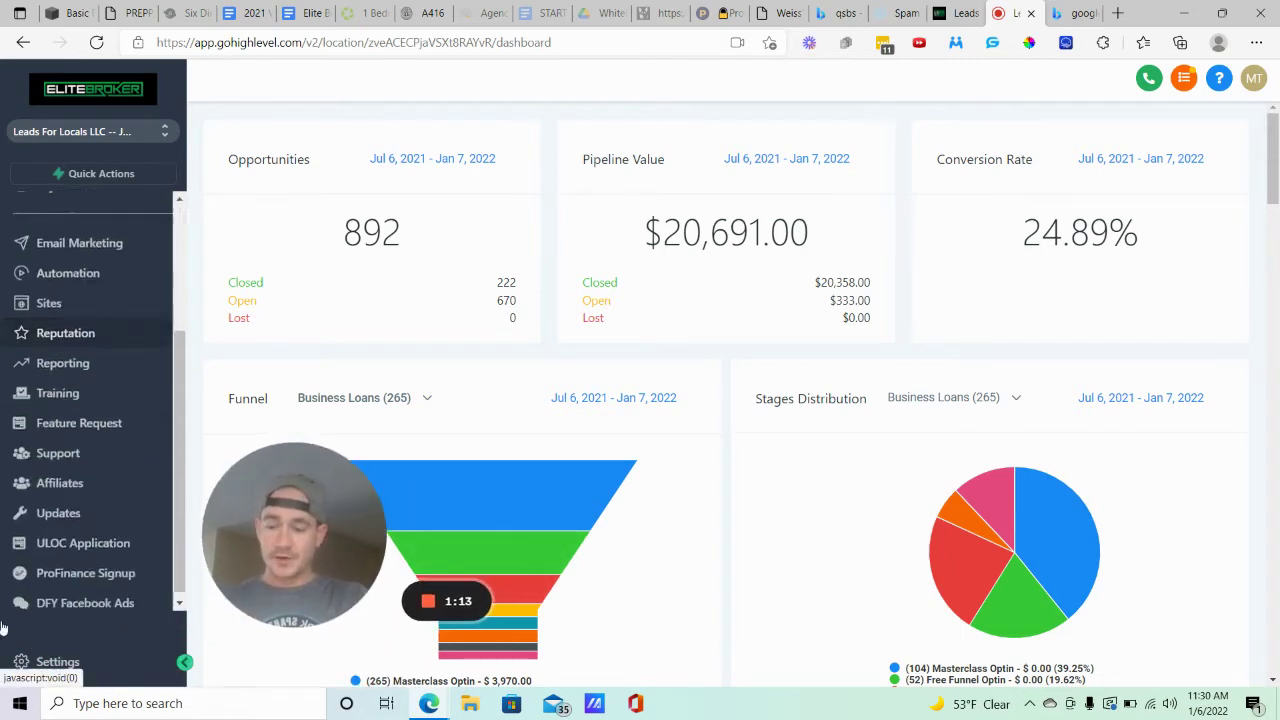
left_click(58, 662)
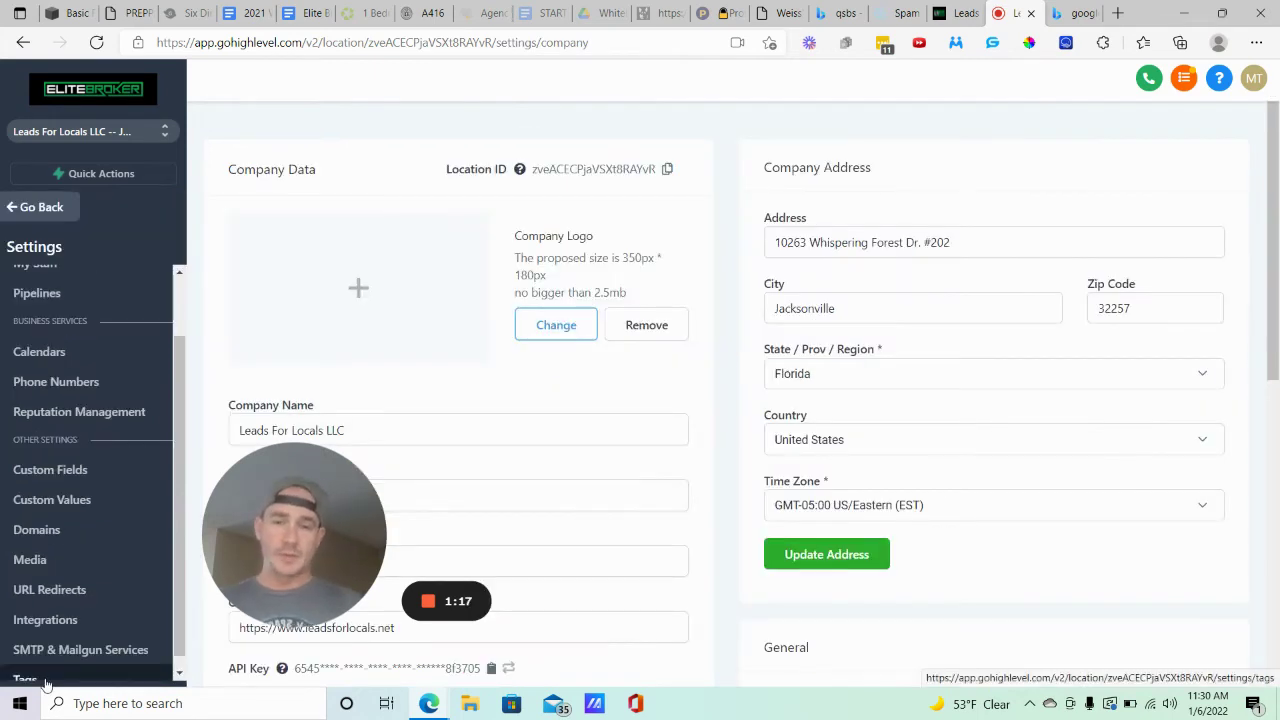
scroll(90, 486, "down", 1)
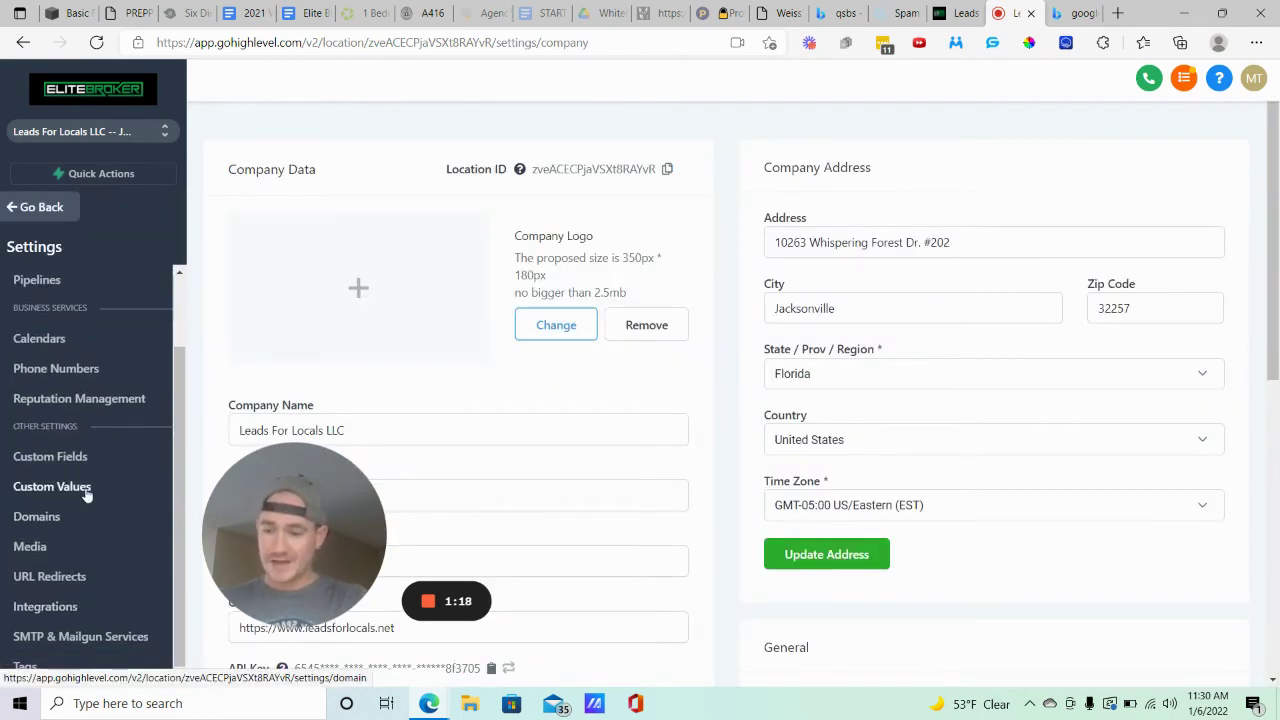
left_click(62, 606)
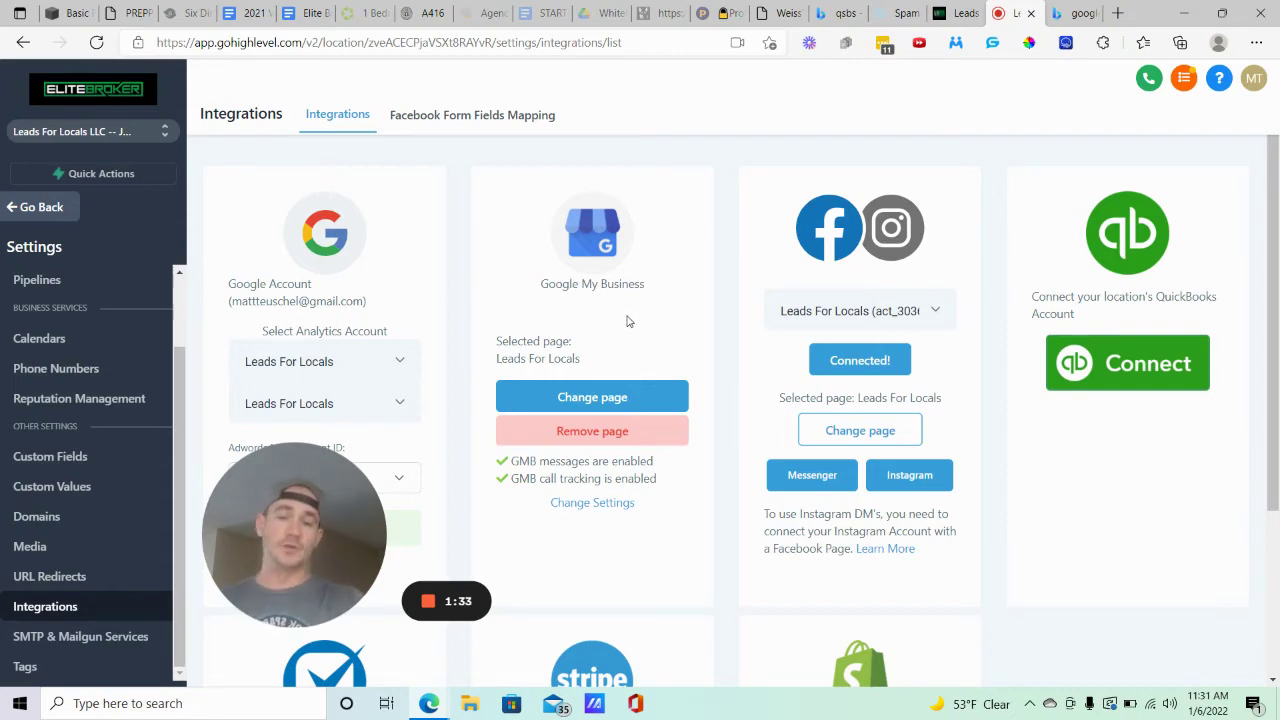
Step: Look at the Bing 'google my business' search tab, then close it to return to Integrations
left_click(1070, 13)
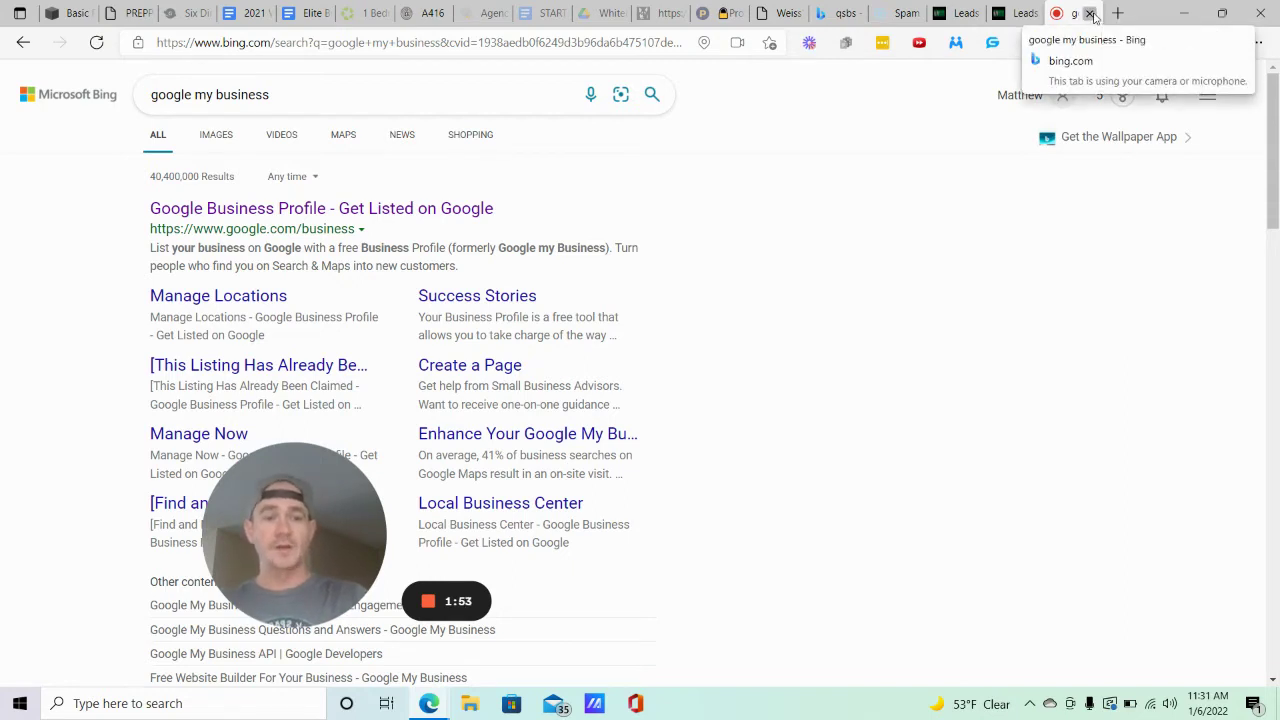
left_click(1090, 13)
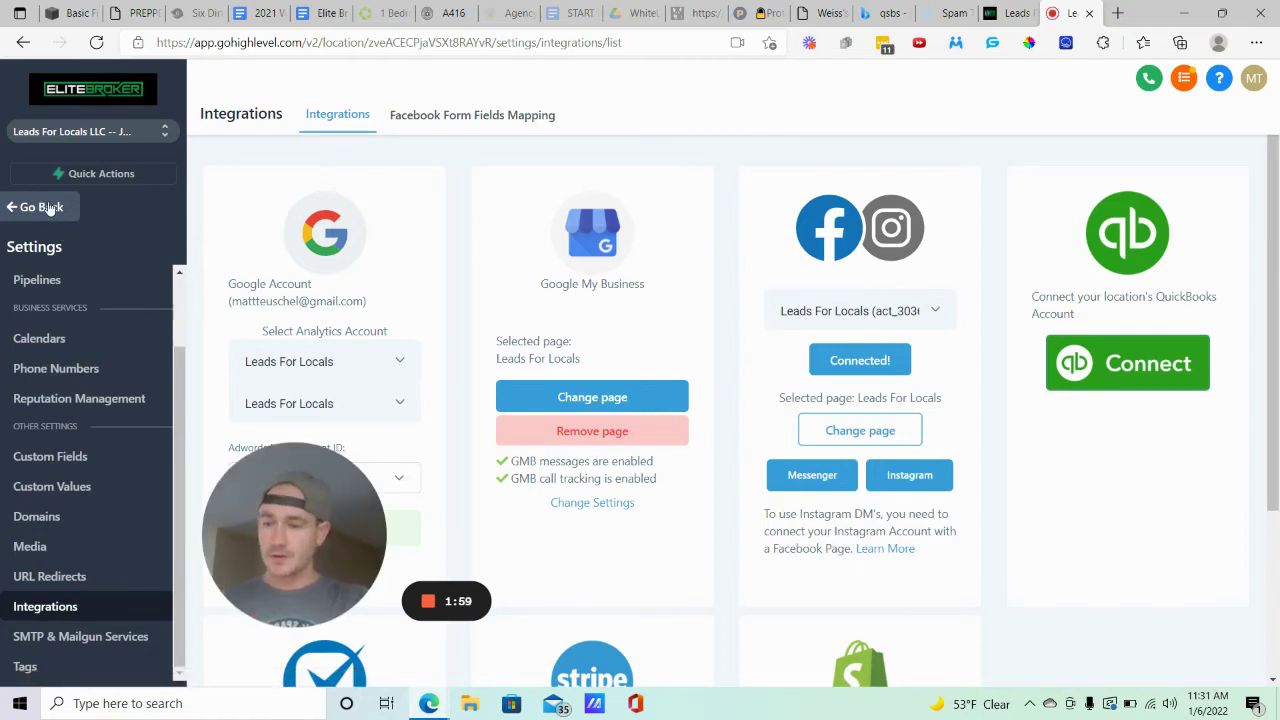
Step: Open Reputation Management settings and select, then deselect, the Google review link URL
left_click(86, 399)
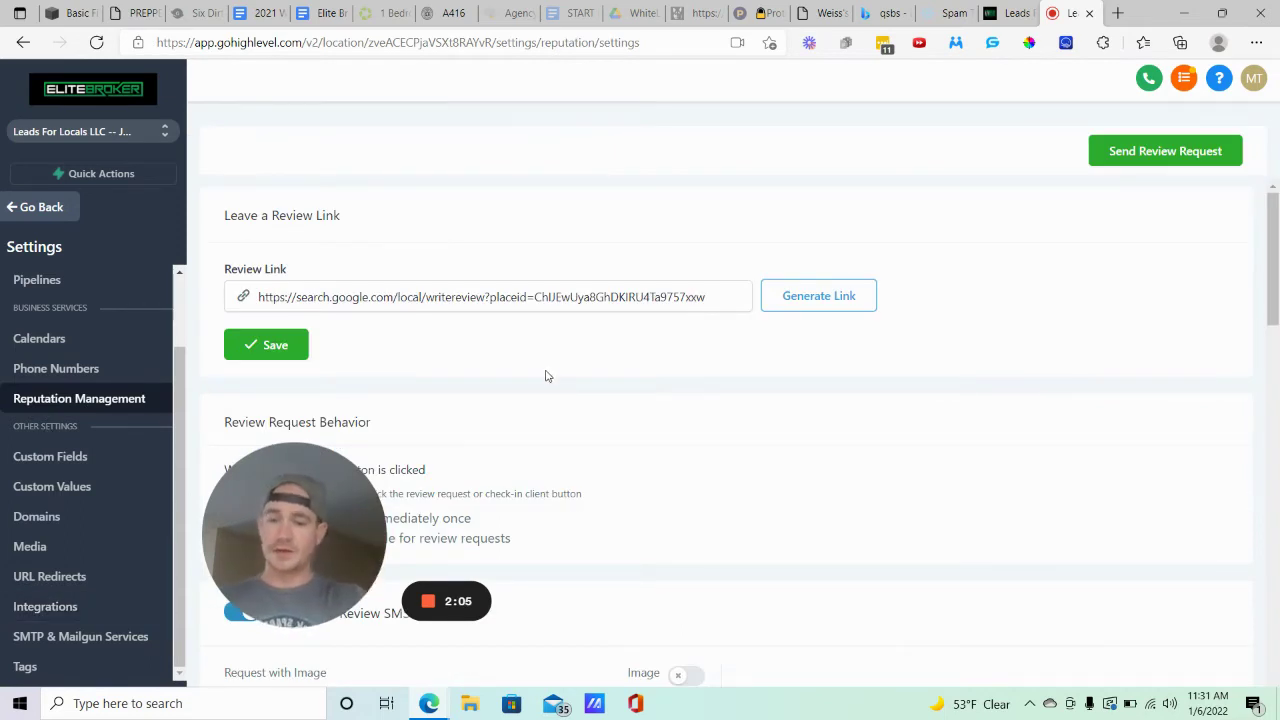
left_click_drag(704, 296, 257, 297)
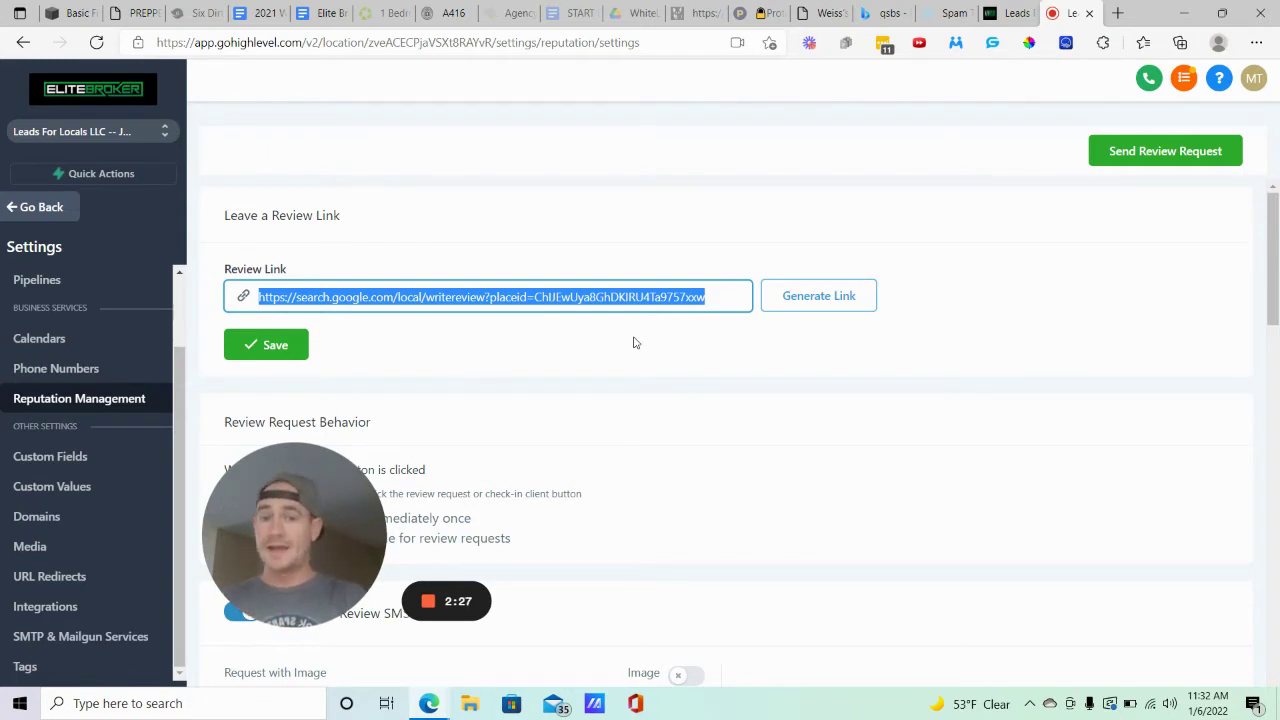
left_click(710, 355)
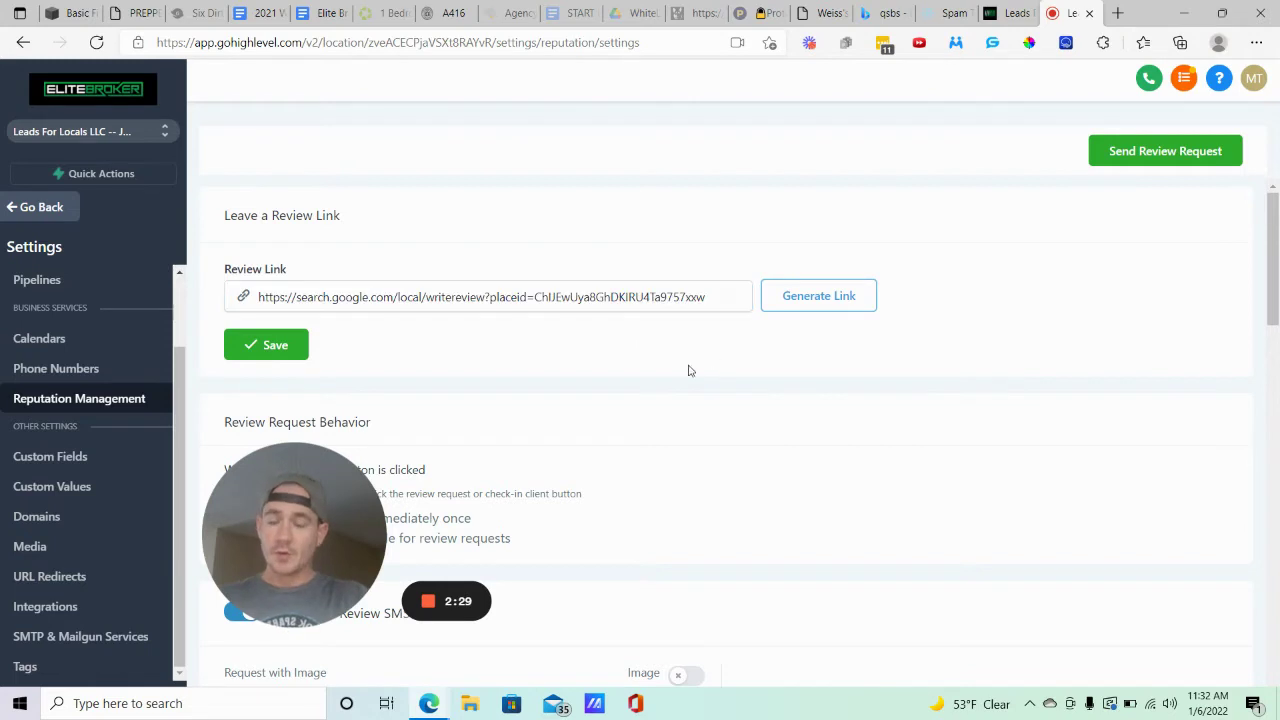
scroll(589, 388, "down", 3)
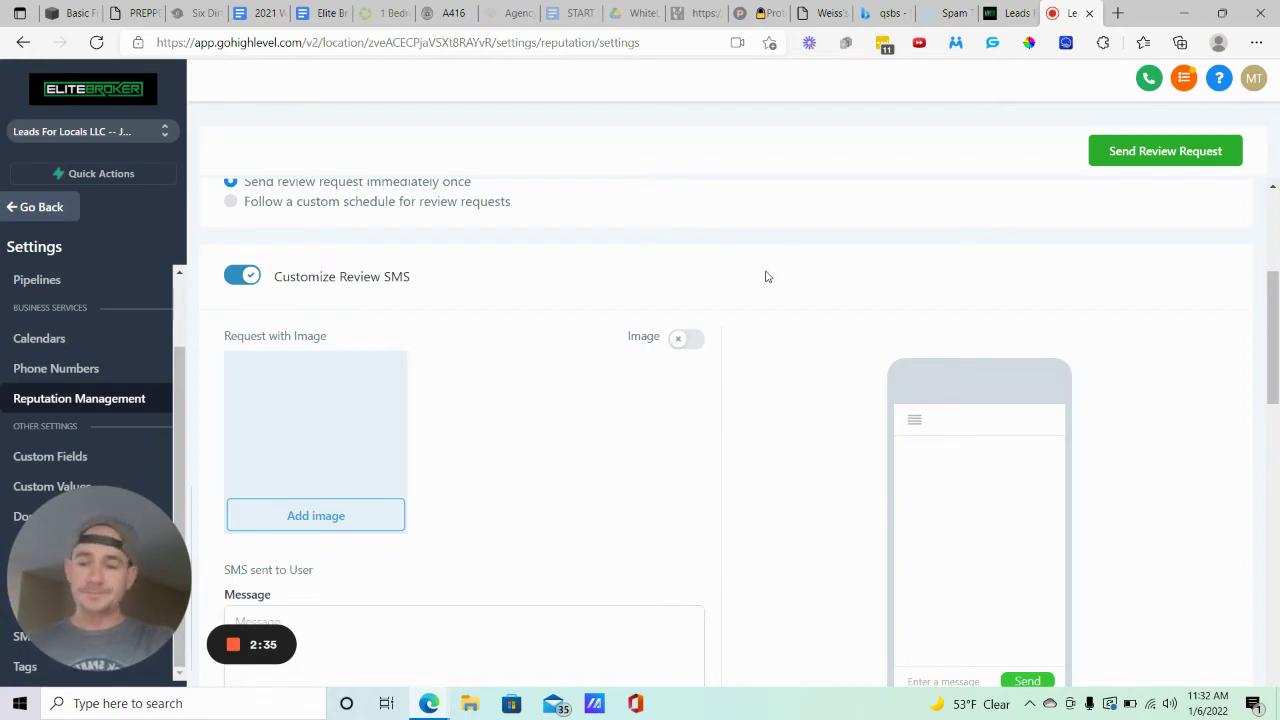
scroll(900, 285, "up", 5)
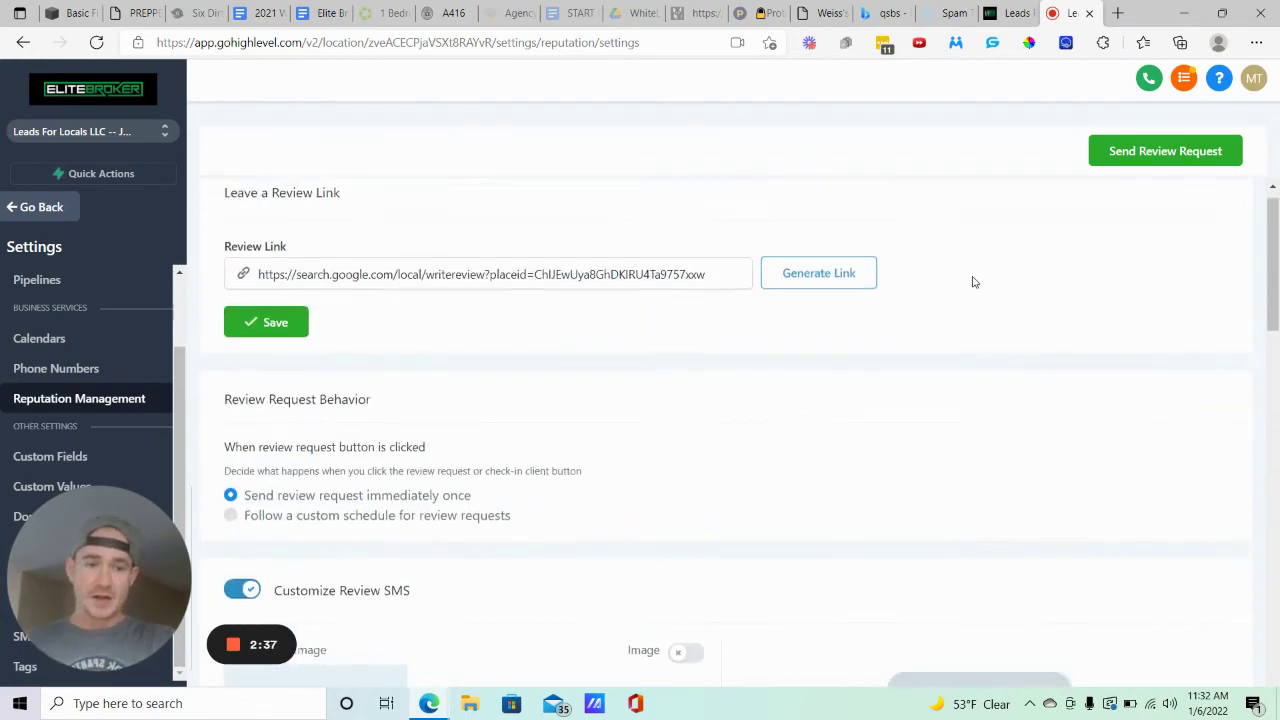
left_click(1138, 155)
left_click(406, 216)
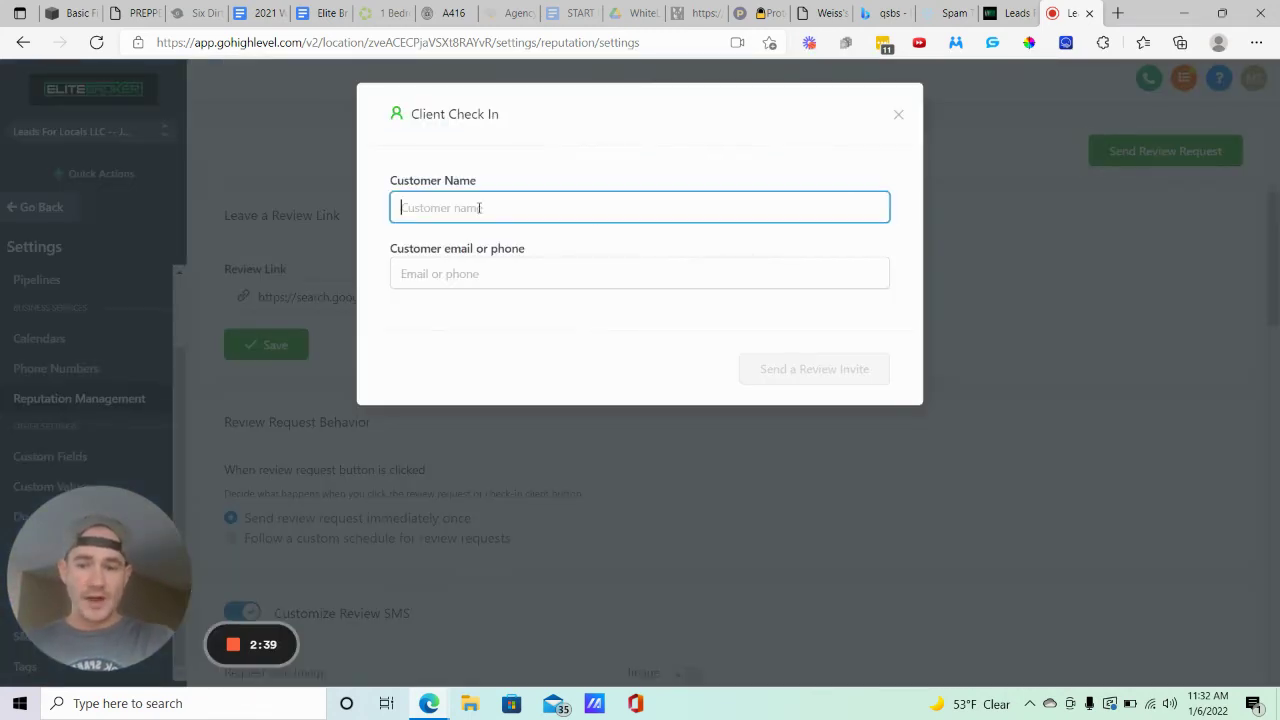
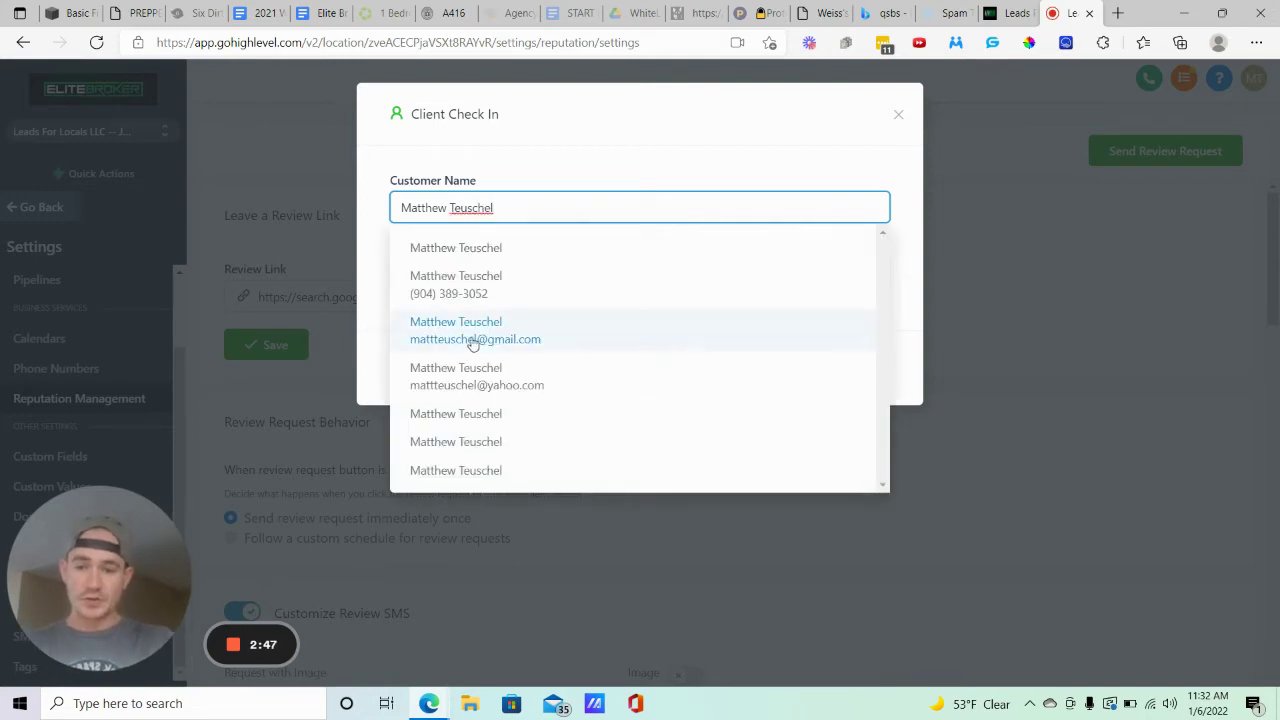
left_click(900, 115)
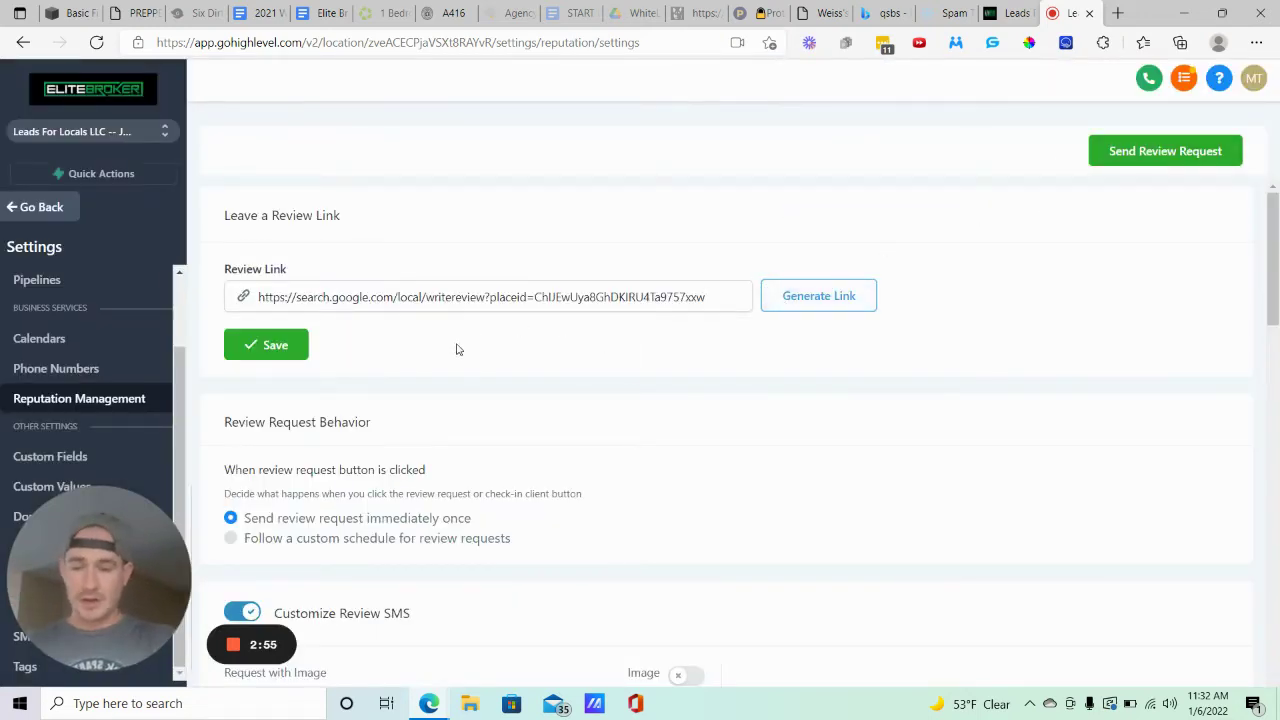
Step: Browse the review request settings and click into the review SMS message box
scroll(455, 348, "down", 6)
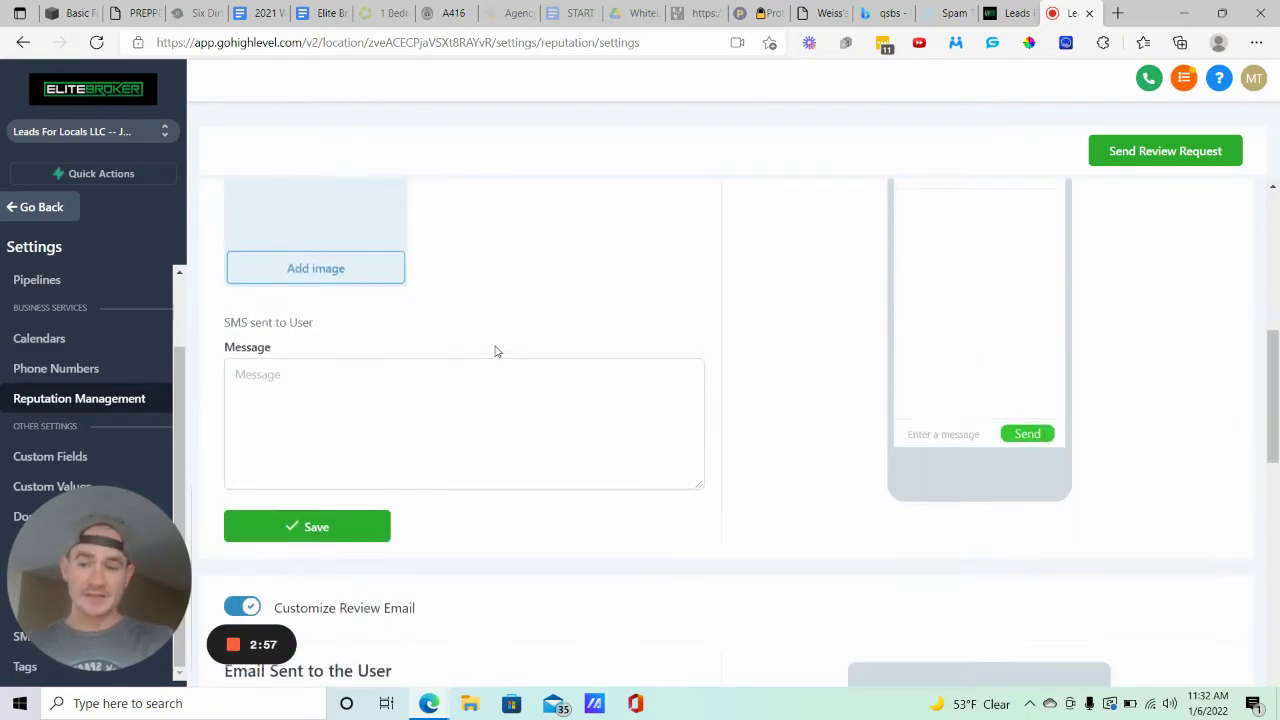
scroll(494, 351, "up", 3)
scroll(497, 354, "down", 1)
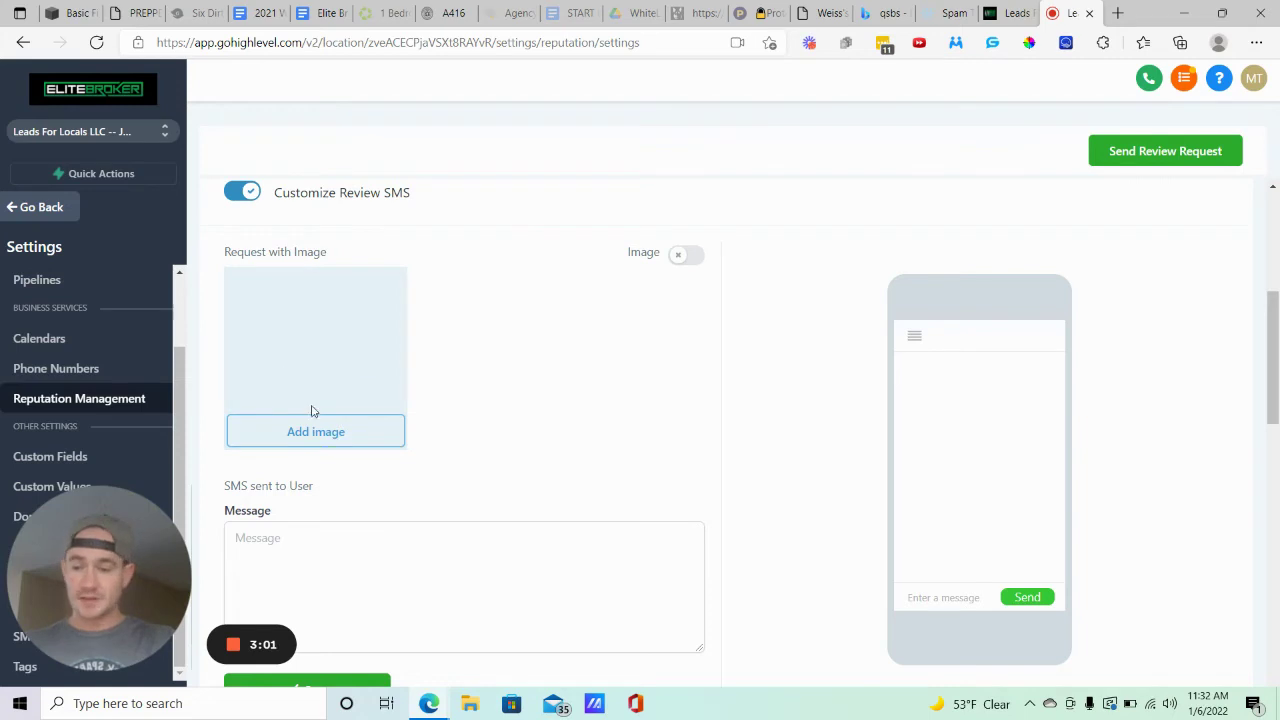
scroll(283, 446, "down", 1)
left_click(271, 456)
scroll(300, 480, "down", 5)
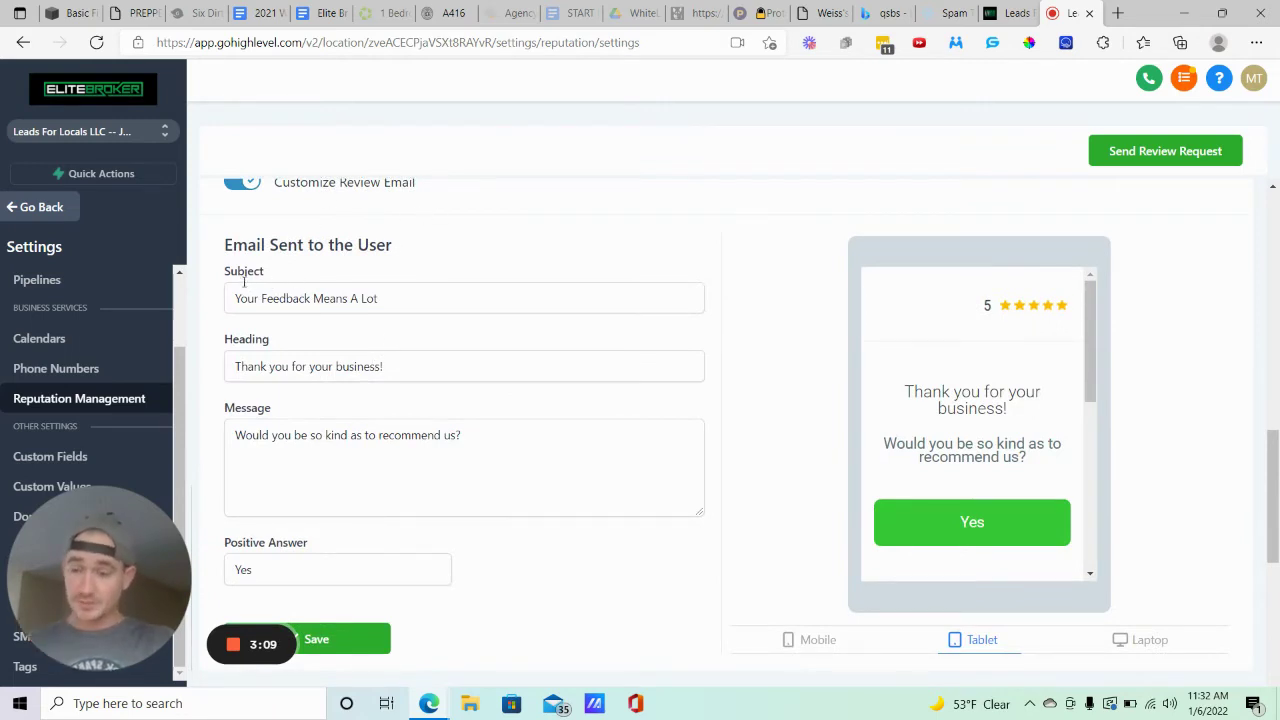
scroll(343, 413, "down", 1)
scroll(971, 289, "down", 5)
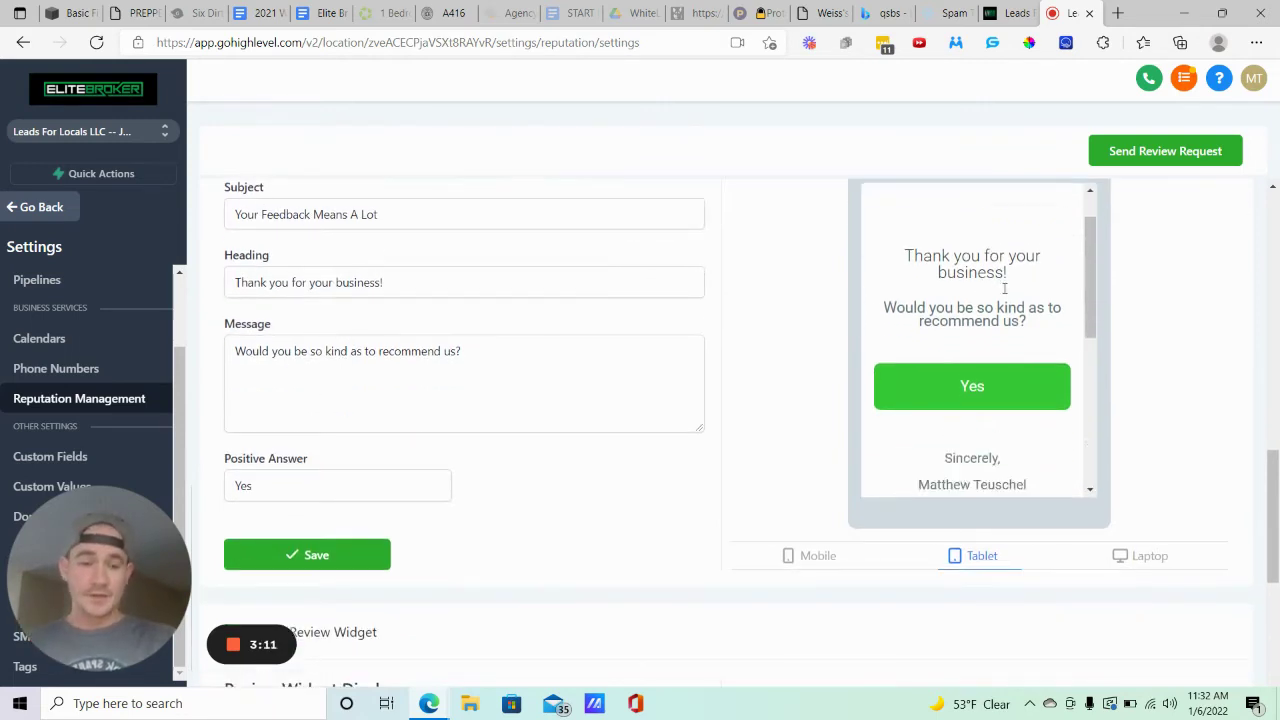
scroll(971, 289, "down", 2)
scroll(500, 331, "up", 6)
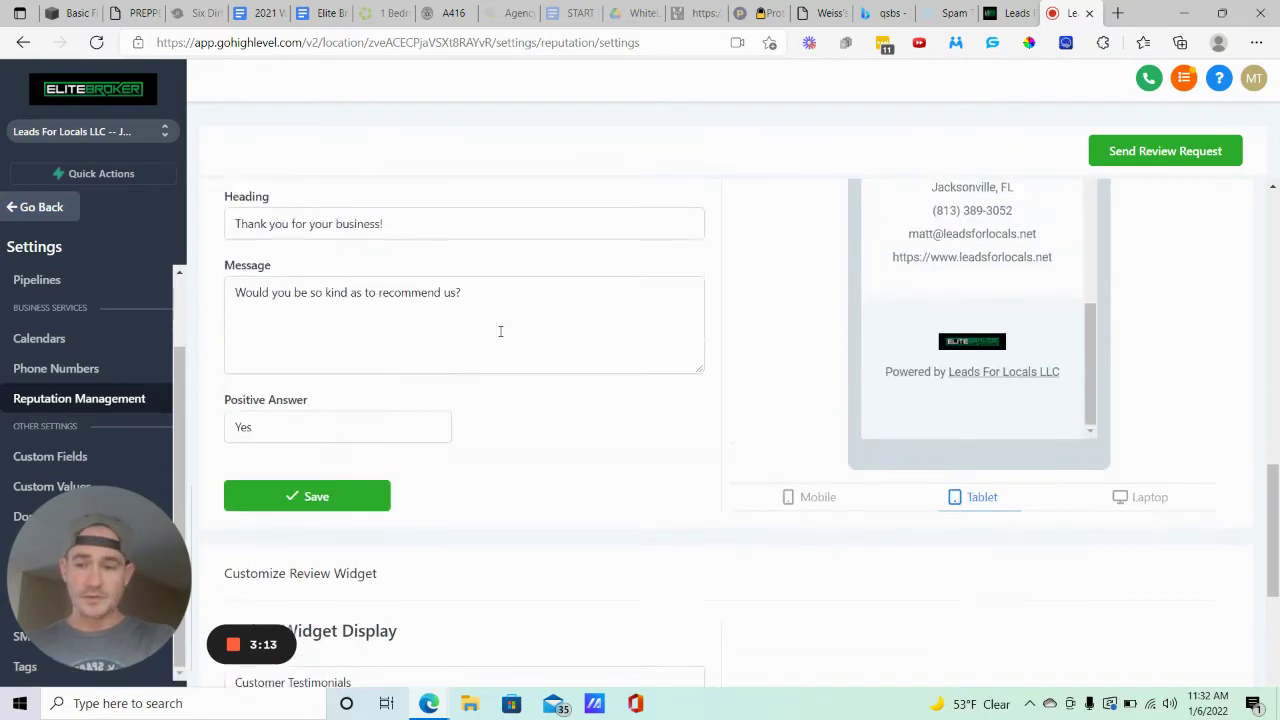
scroll(923, 494, "down", 3)
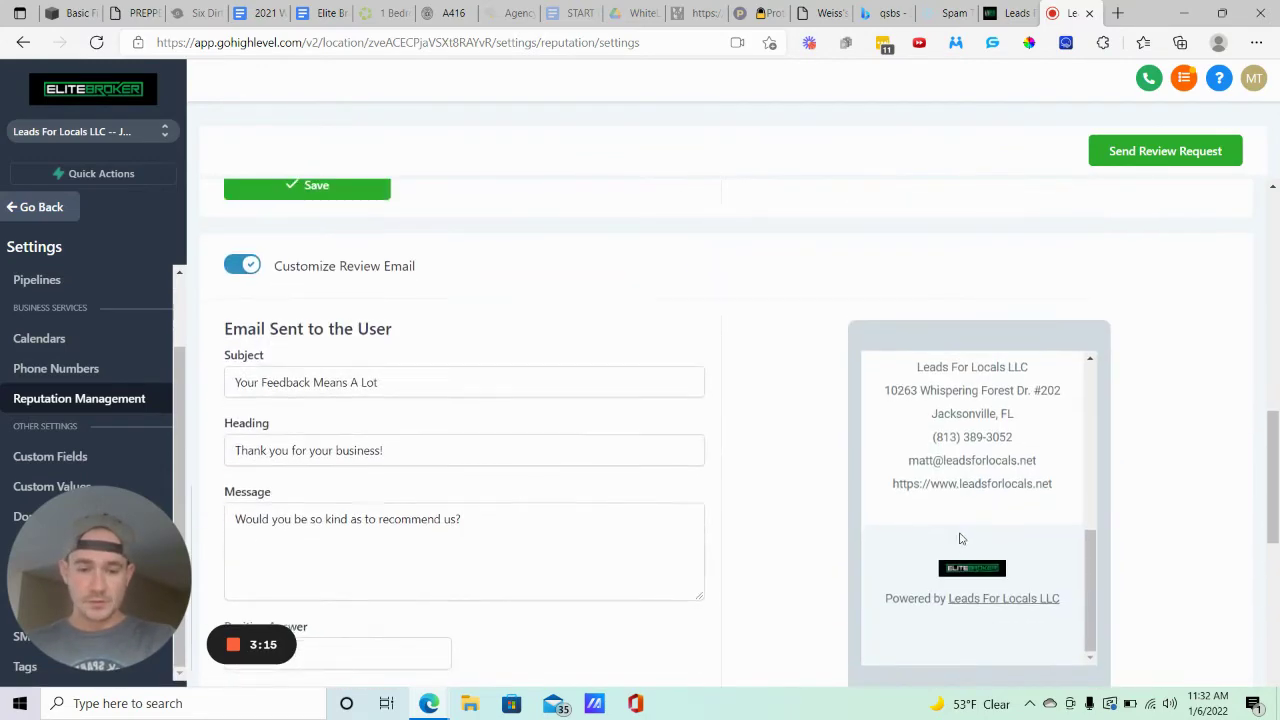
scroll(960, 534, "up", 3)
scroll(660, 485, "up", 1)
scroll(500, 455, "down", 1)
Step: Paste the app's settings redirect link into the review SMS message
left_click(343, 436)
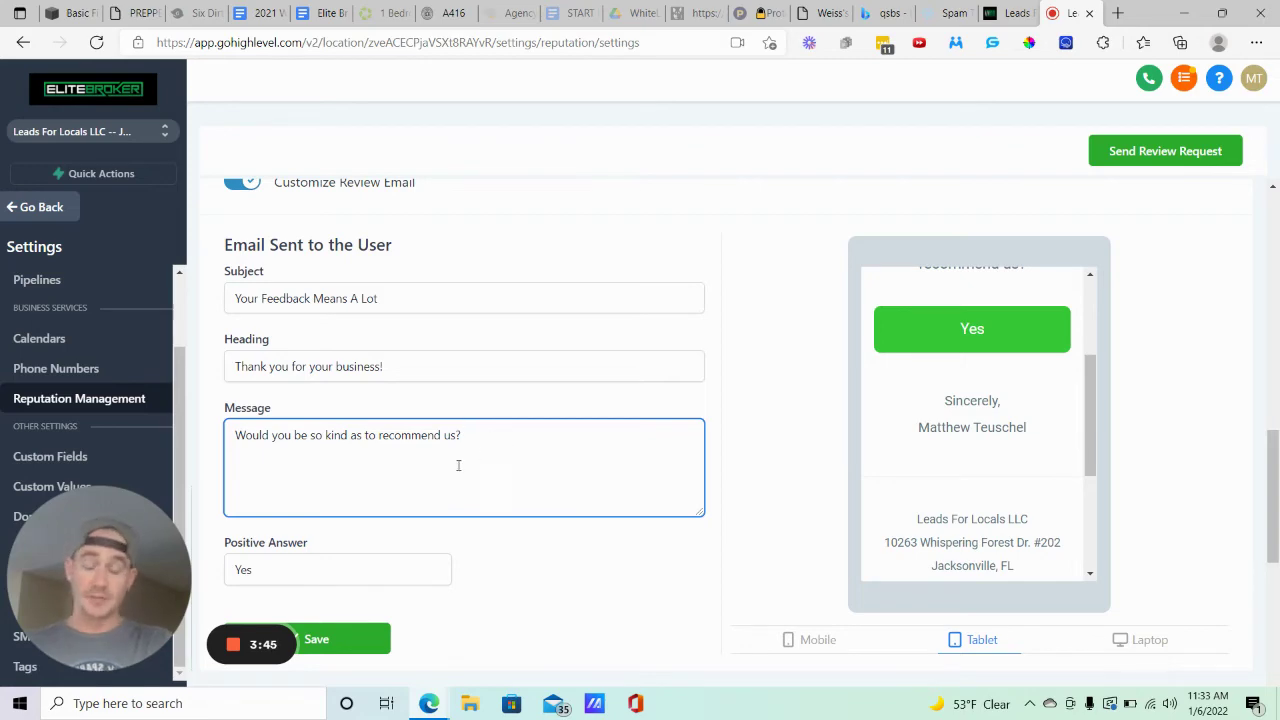
scroll(468, 462, "down", 5)
scroll(534, 417, "up", 3)
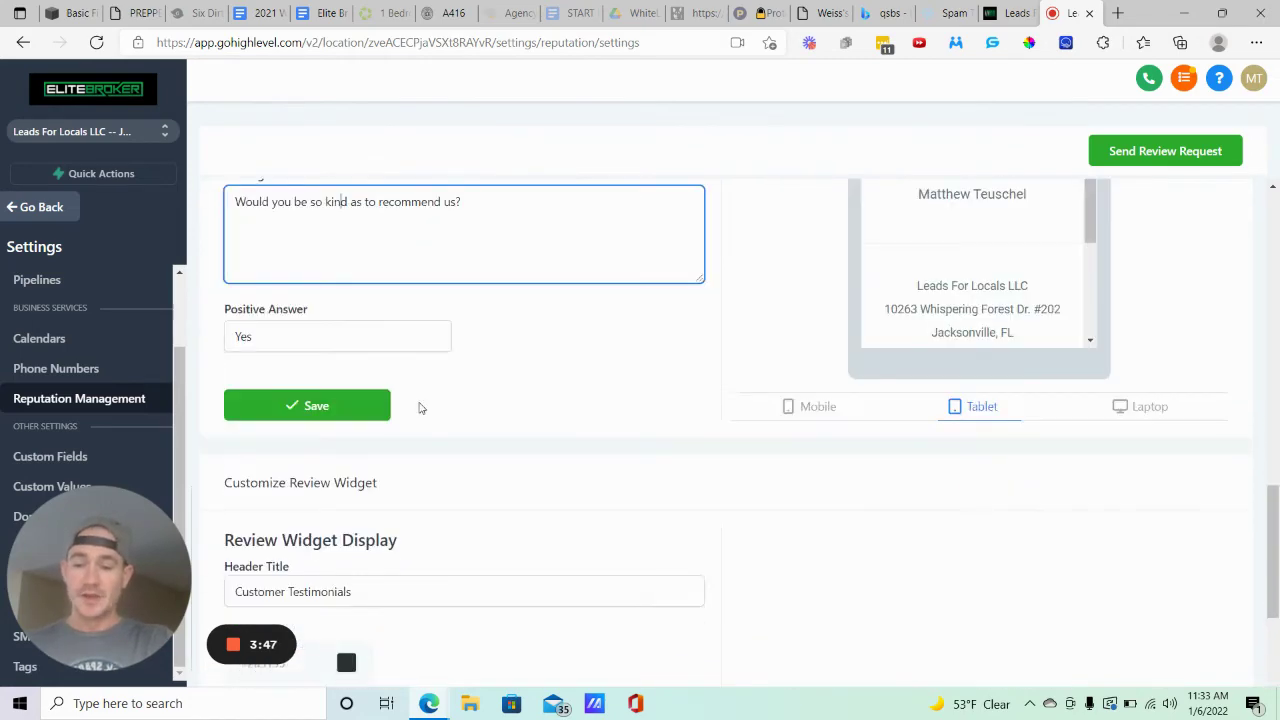
scroll(420, 407, "up", 8)
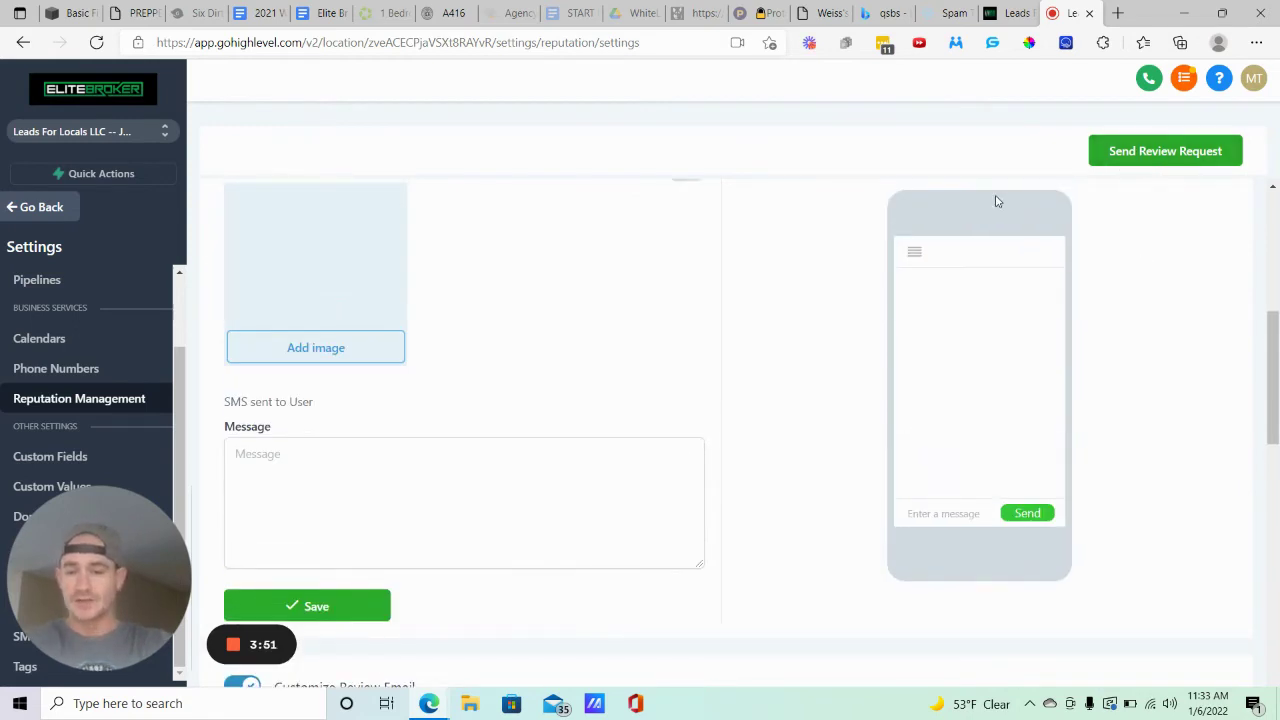
left_click_drag(118, 569, 338, 506)
Step: Select the entire Review Link URL
scroll(497, 330, "up", 5)
scroll(500, 300, "down", 2)
scroll(490, 314, "up", 2)
triple_click(657, 290)
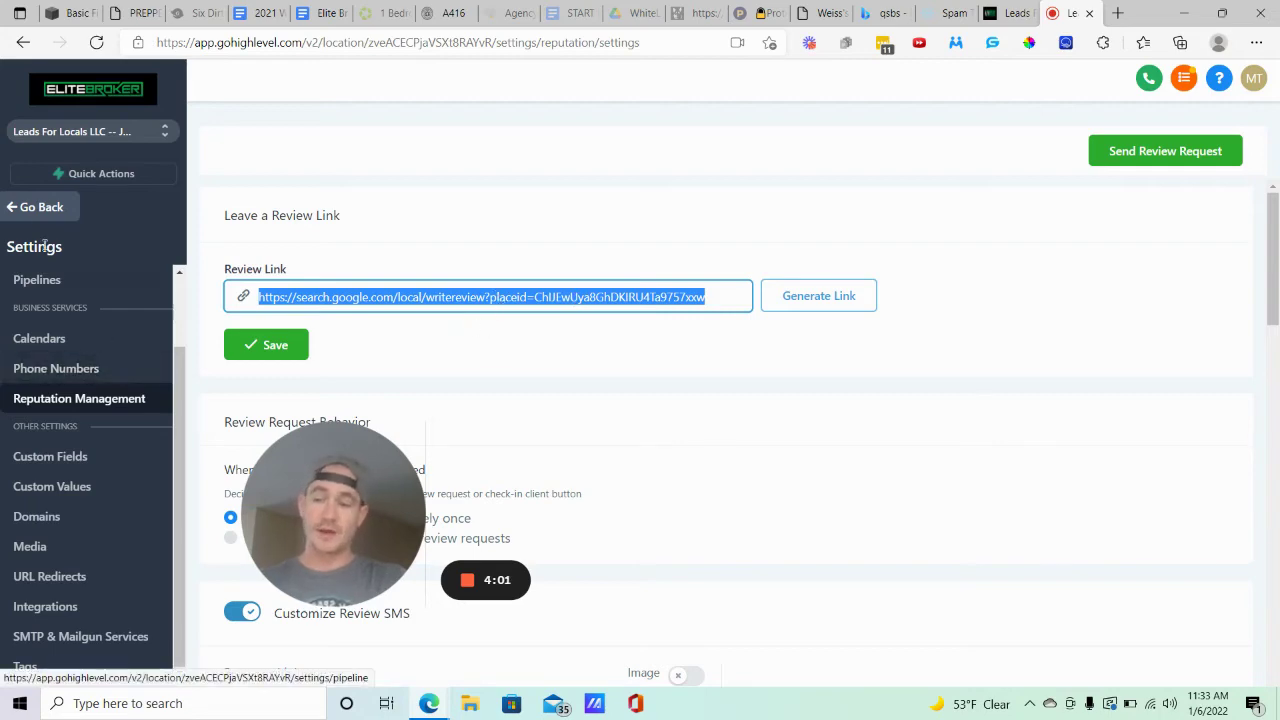
Step: Return to the dashboard, switch to the other sub-account's tab, and open its Opportunities board
left_click(38, 210)
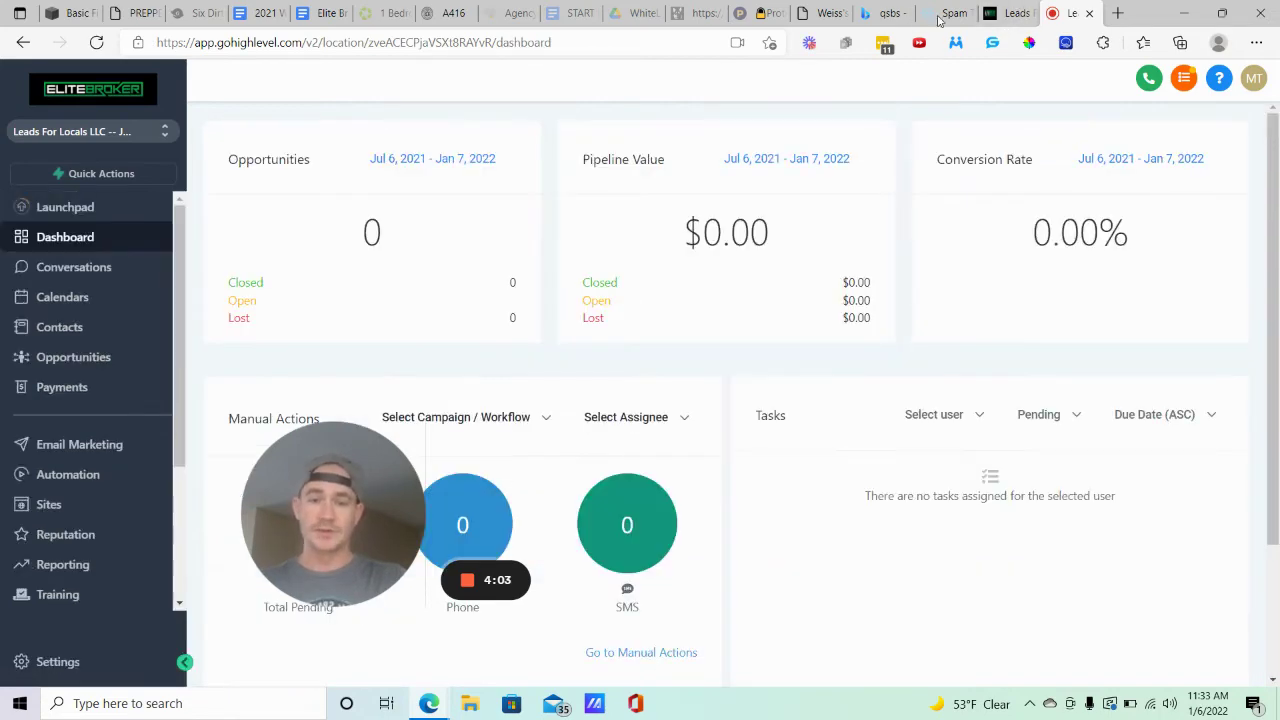
left_click(1005, 14)
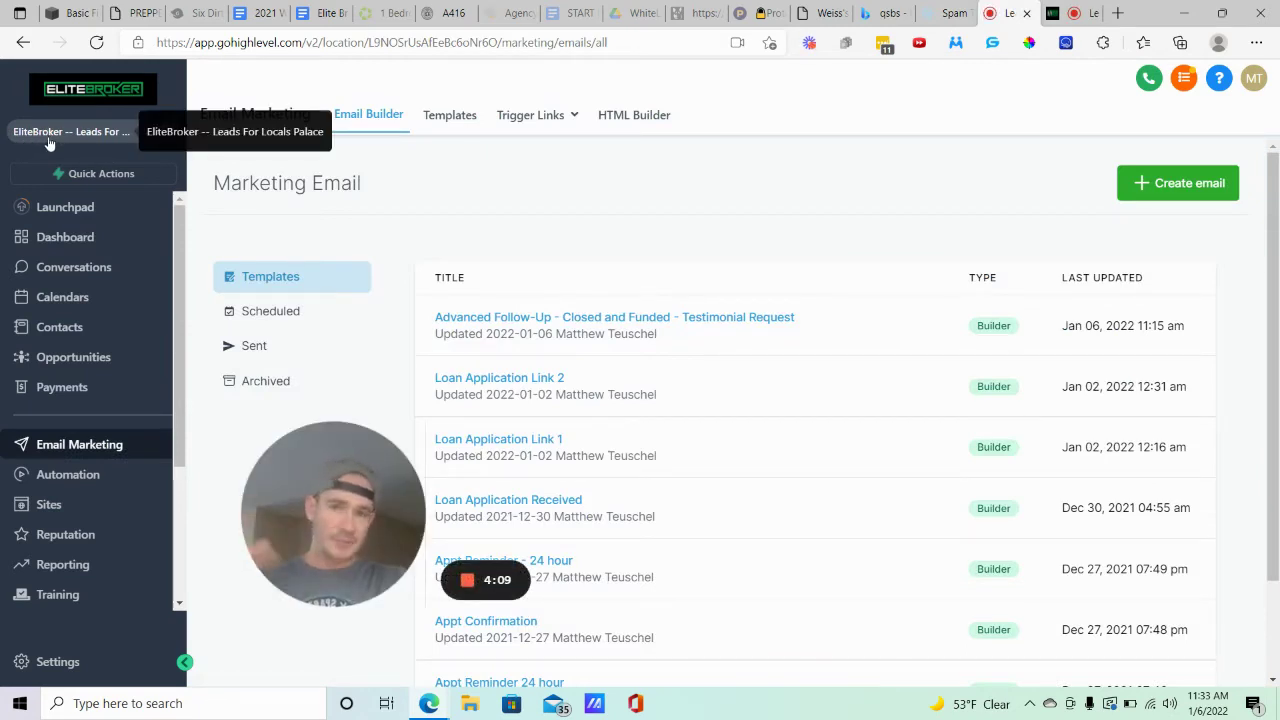
left_click(82, 358)
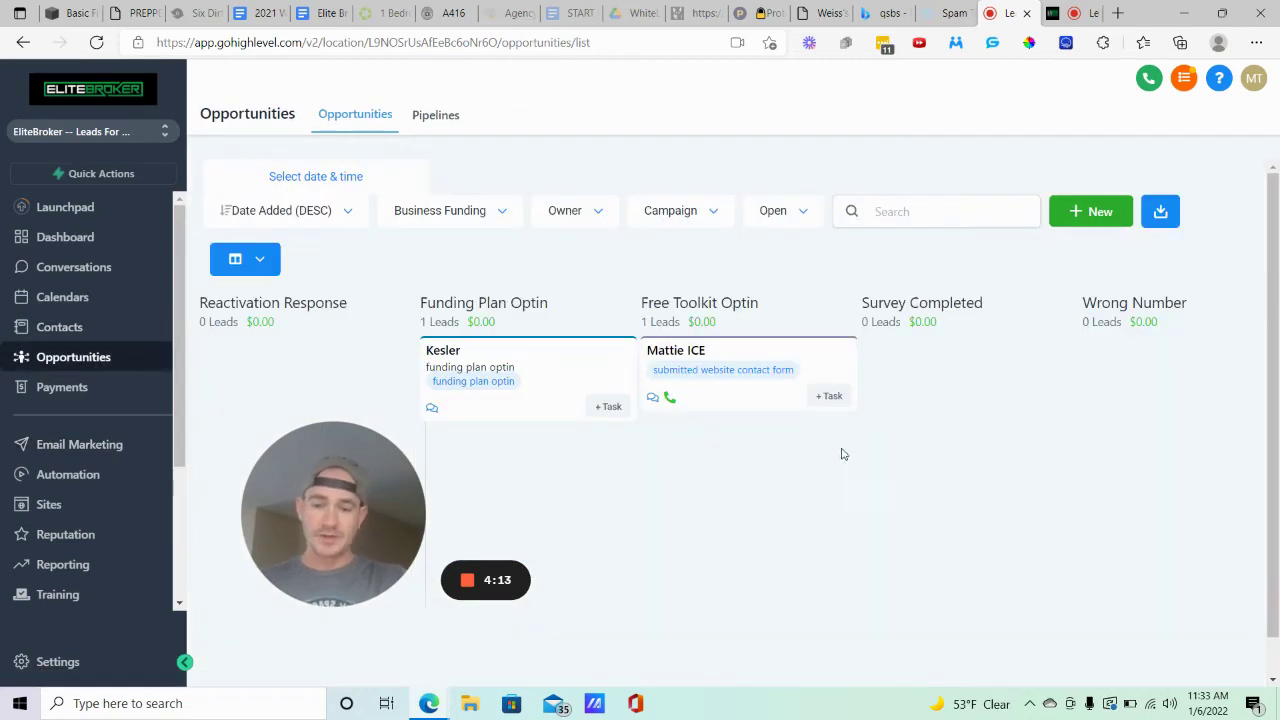
Step: Scroll the Business Funding board across to Deal Funded, then go to Automation workflows
scroll(895, 460, "right", 20)
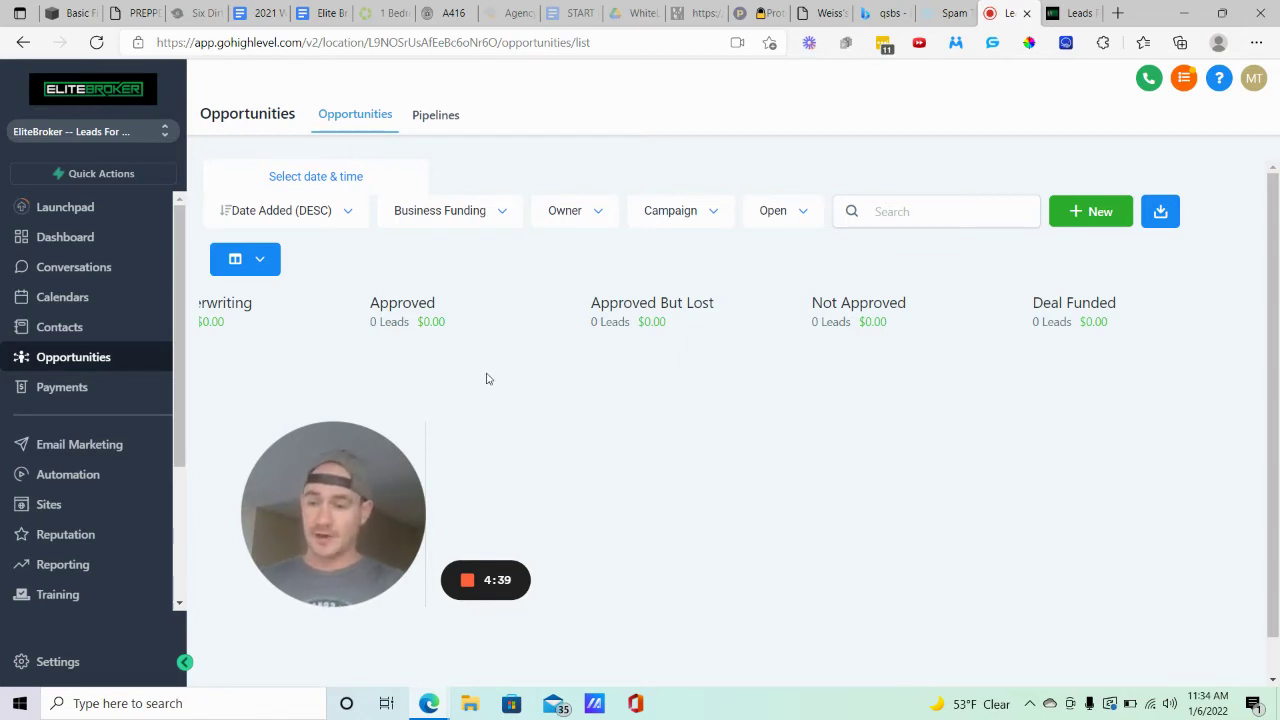
left_click(86, 476)
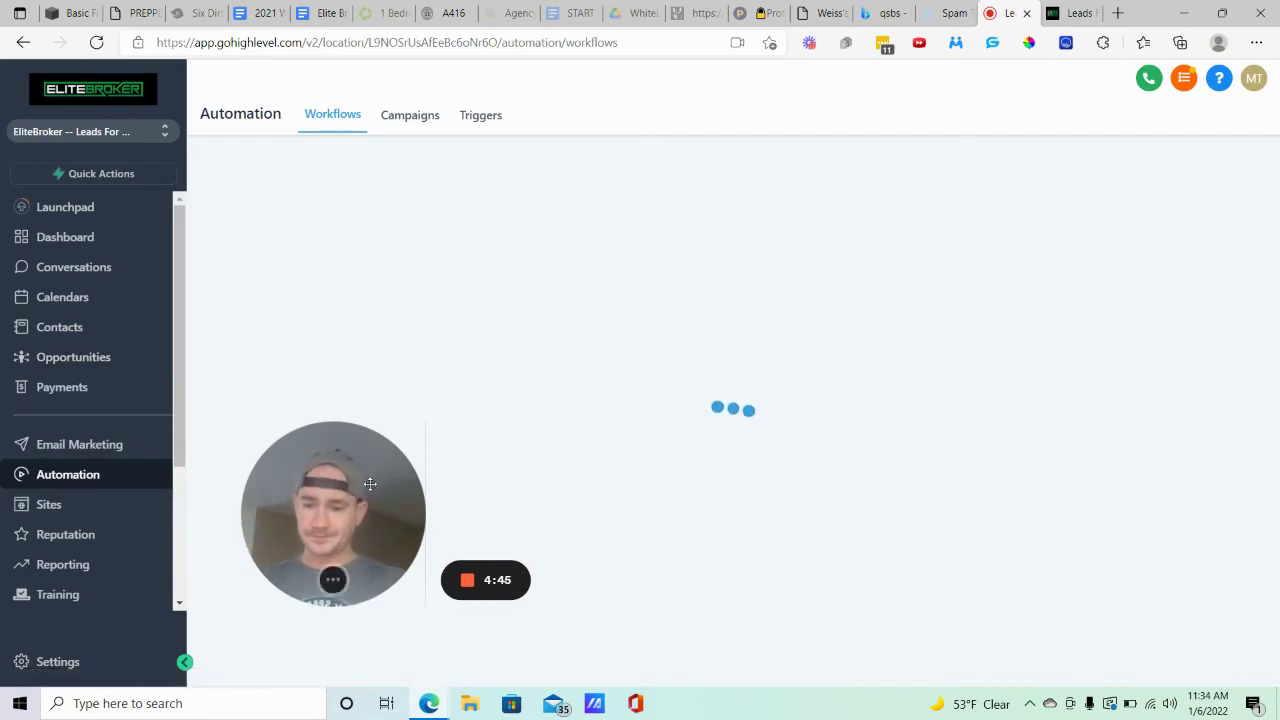
Step: Open the Closed and Funded - Testimonial workflow from the Advanced Follow-Up folder
left_click_drag(370, 484, 217, 524)
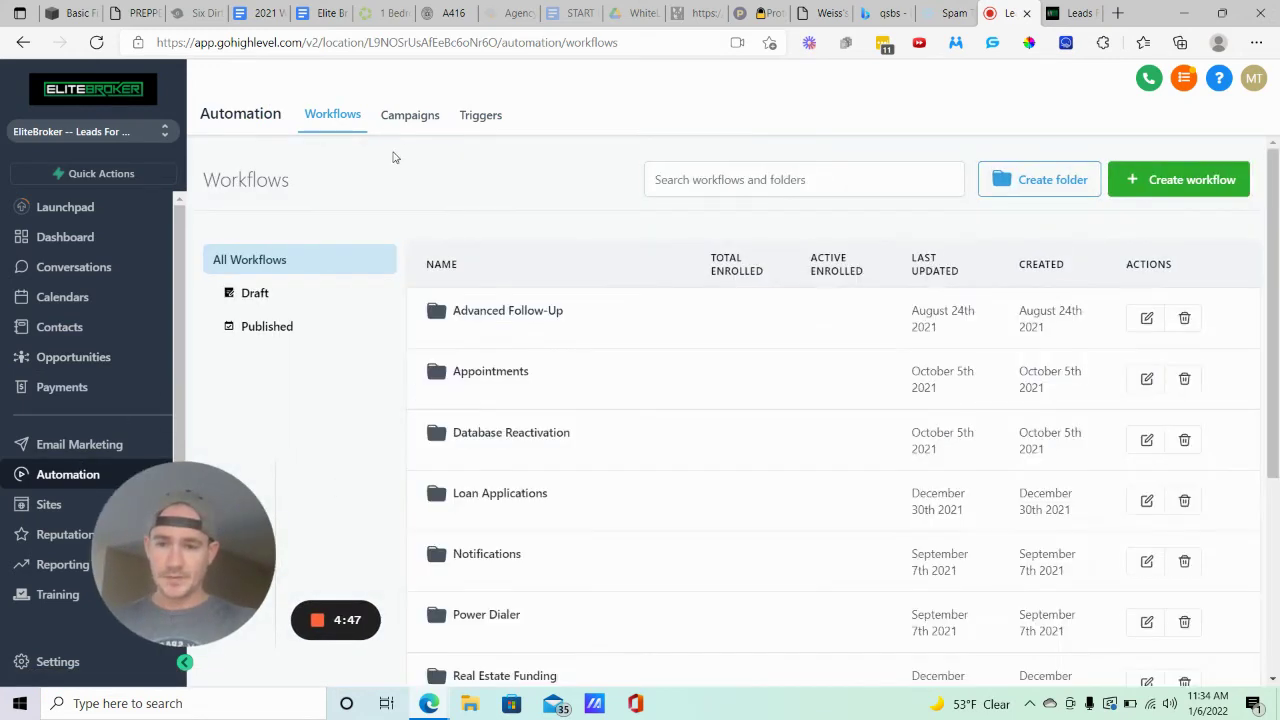
left_click(518, 316)
scroll(626, 289, "down", 1)
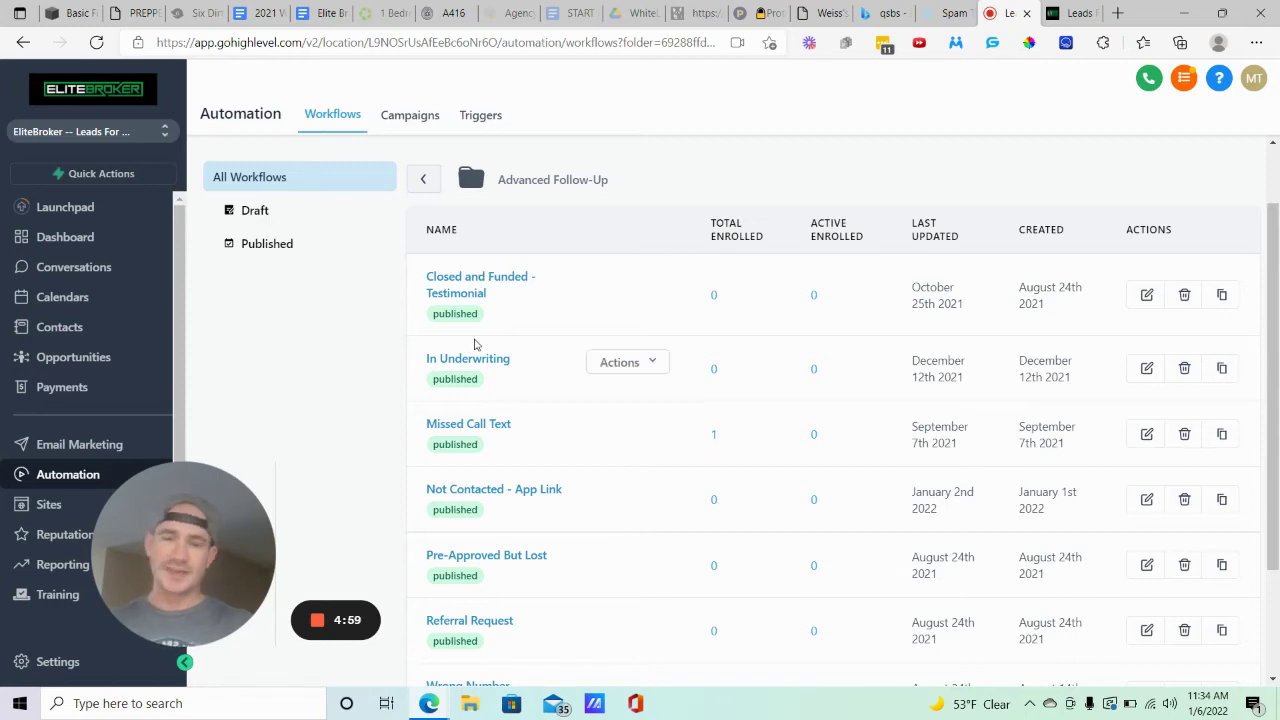
left_click(457, 288)
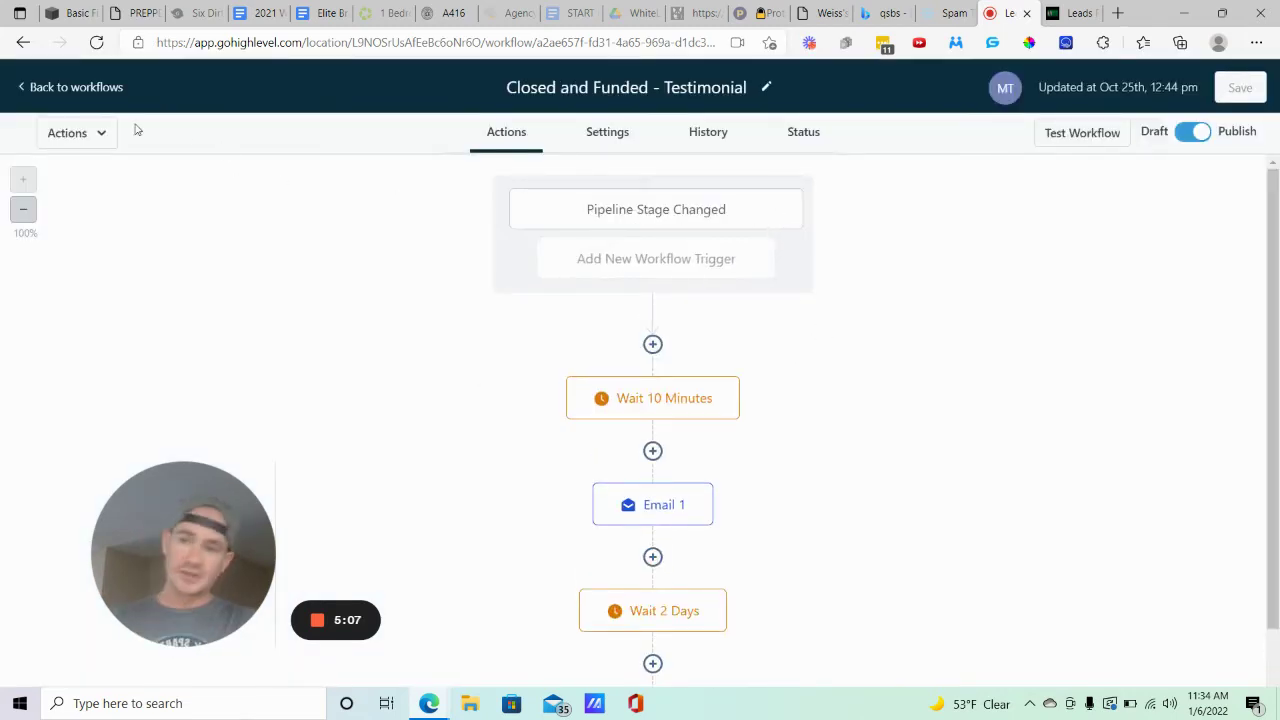
left_click(105, 88)
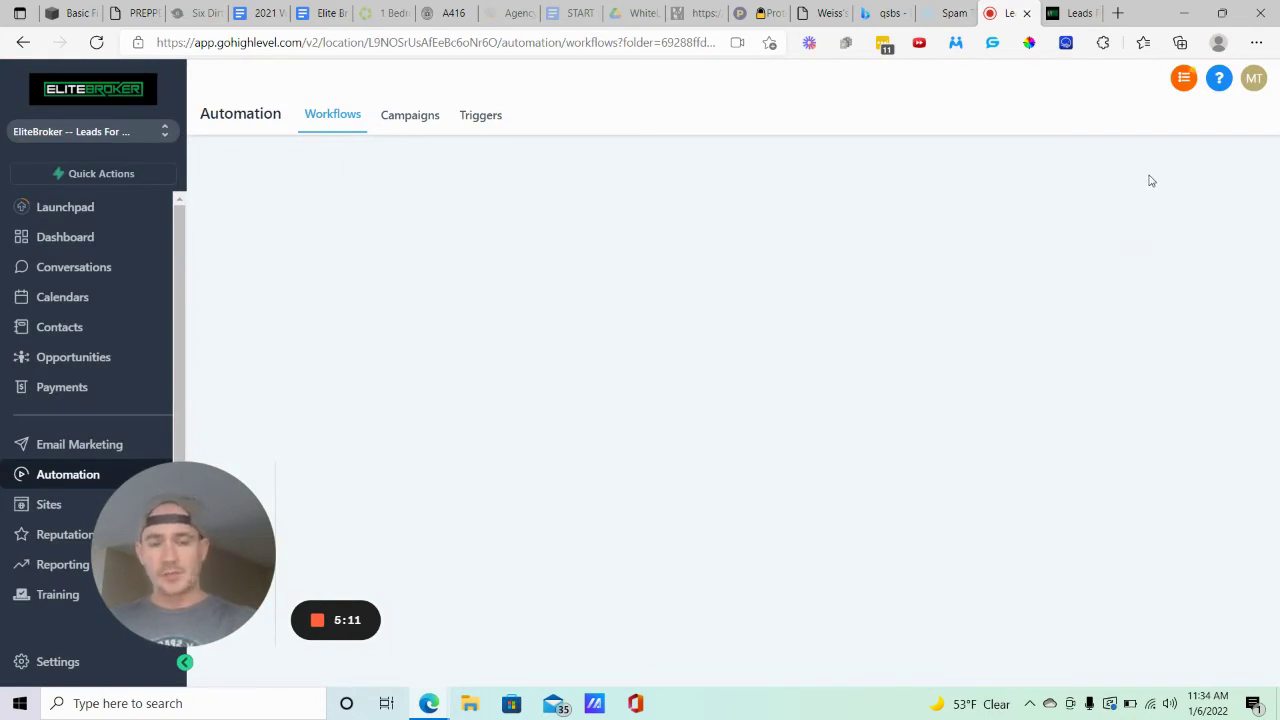
left_click(1183, 186)
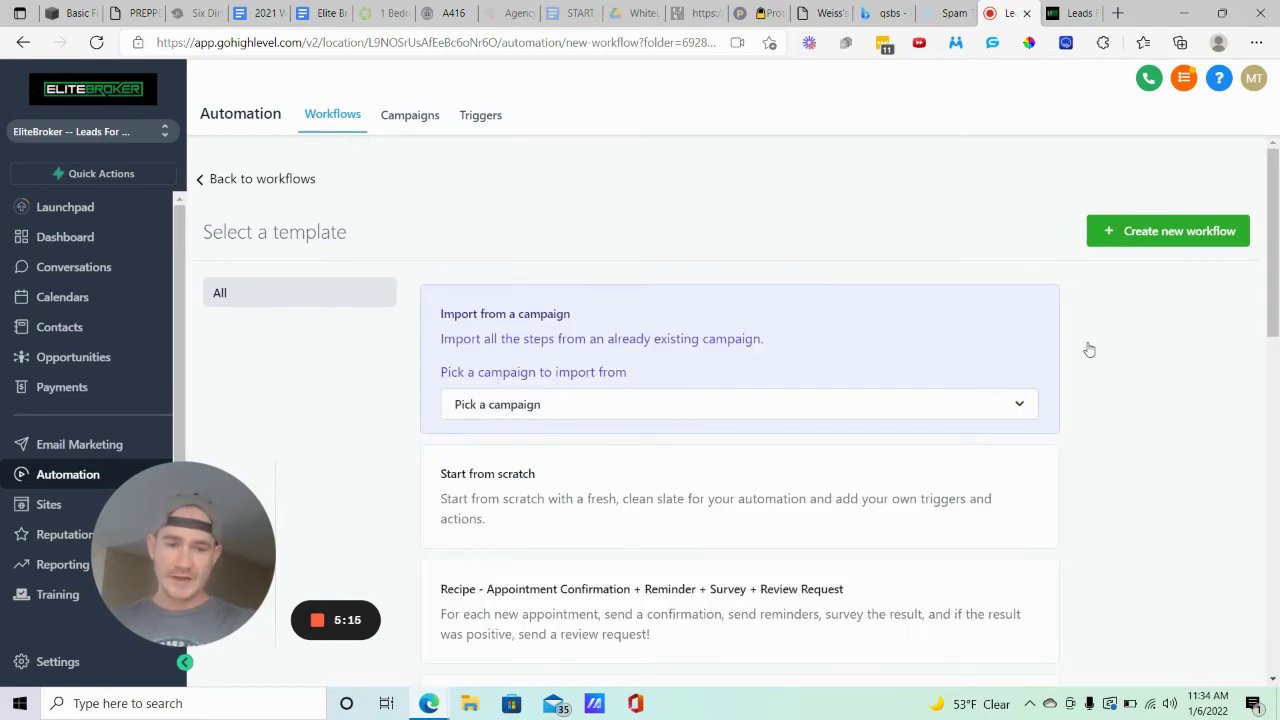
left_click(214, 190)
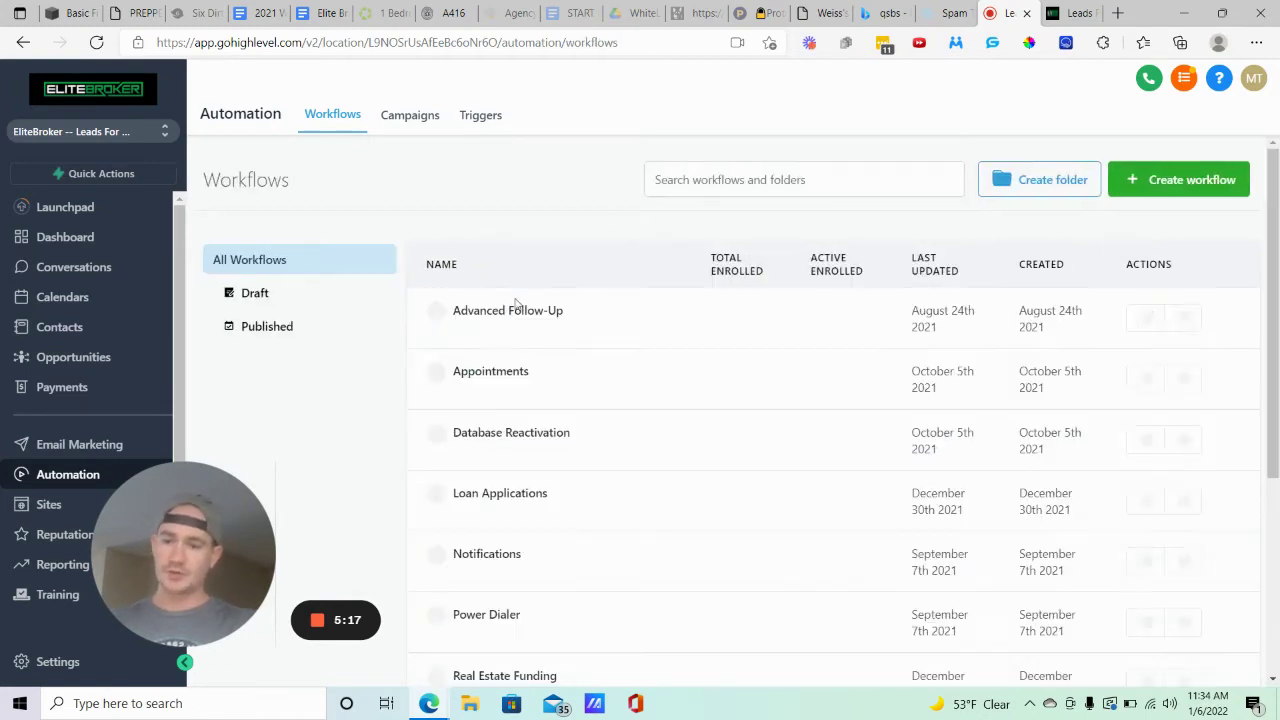
left_click(505, 313)
left_click(498, 365)
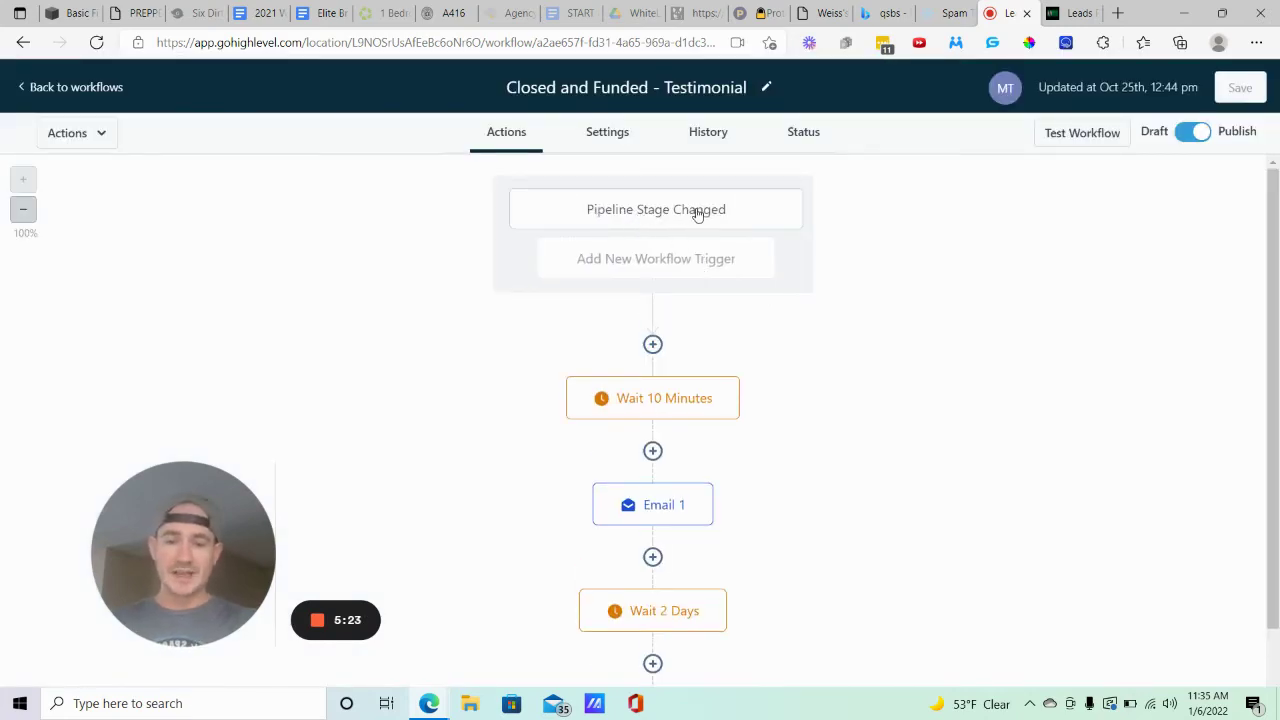
Step: Change the workflow trigger to Pipeline stage changed
left_click(686, 262)
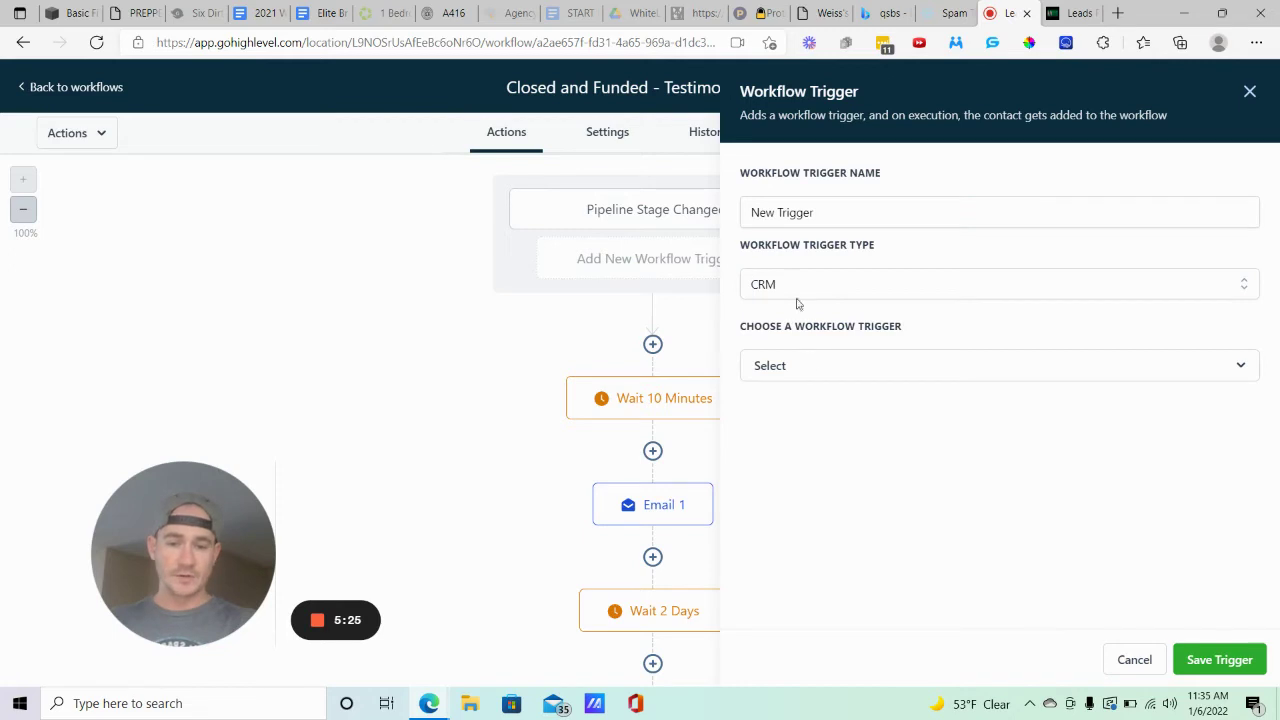
left_click(772, 368)
scroll(866, 486, "down", 5)
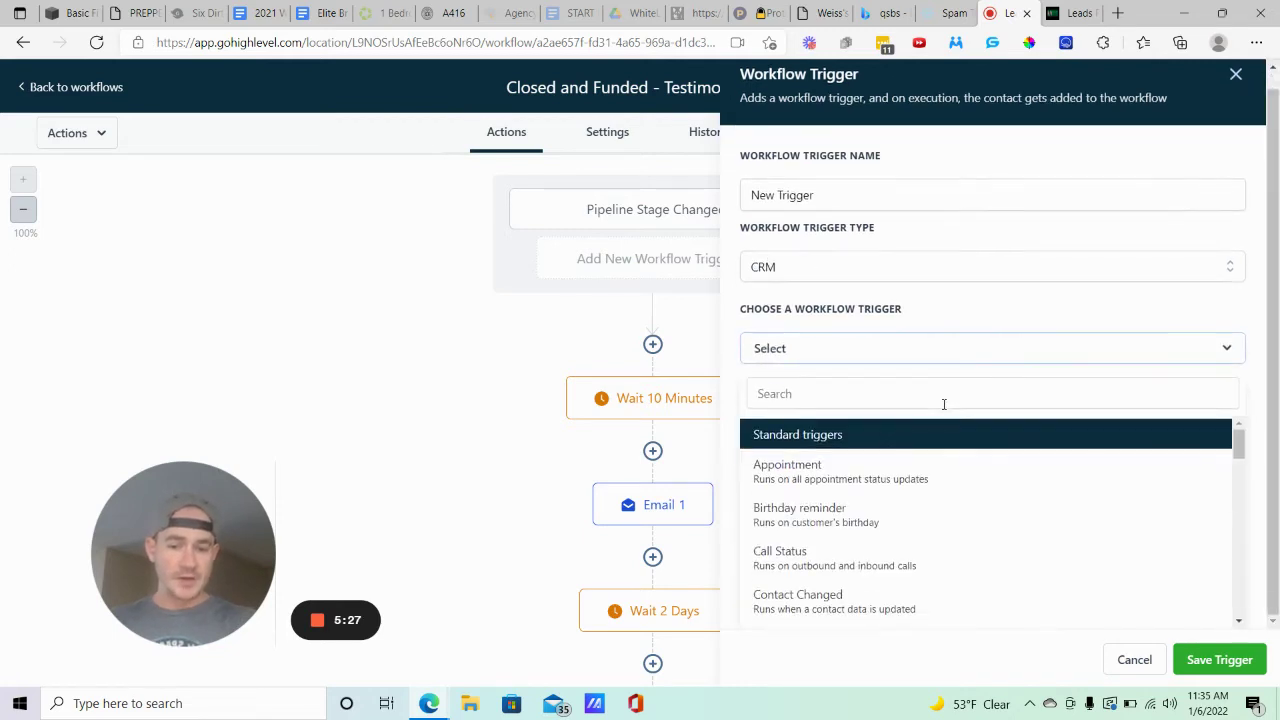
scroll(851, 485, "down", 4)
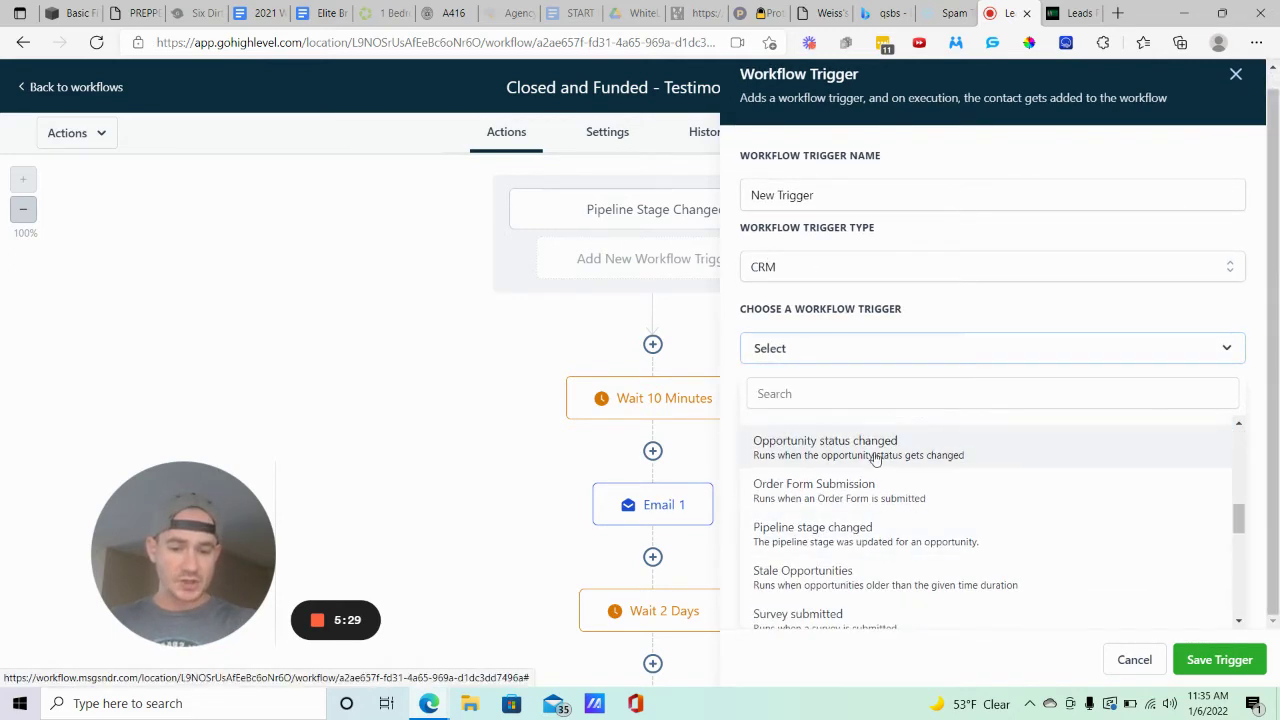
left_click(858, 540)
Step: Add a trigger filter: In pipeline is Business Funding
left_click(786, 422)
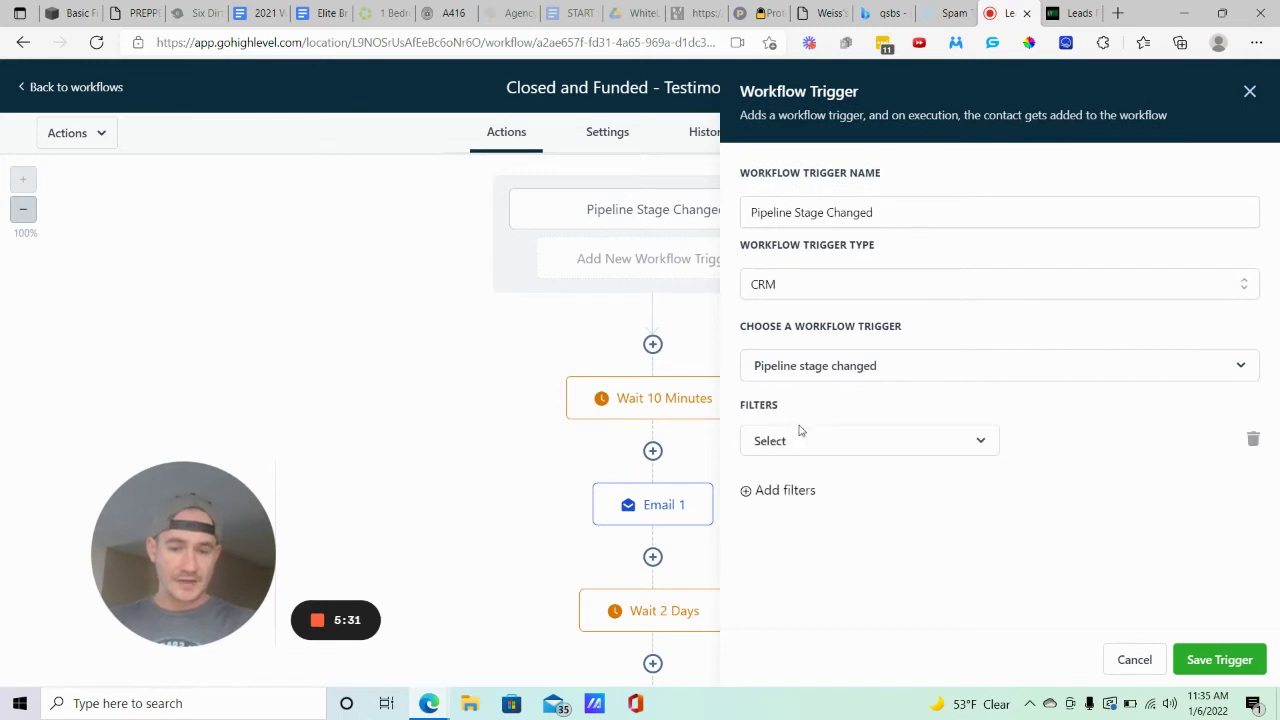
left_click(806, 440)
left_click(806, 494)
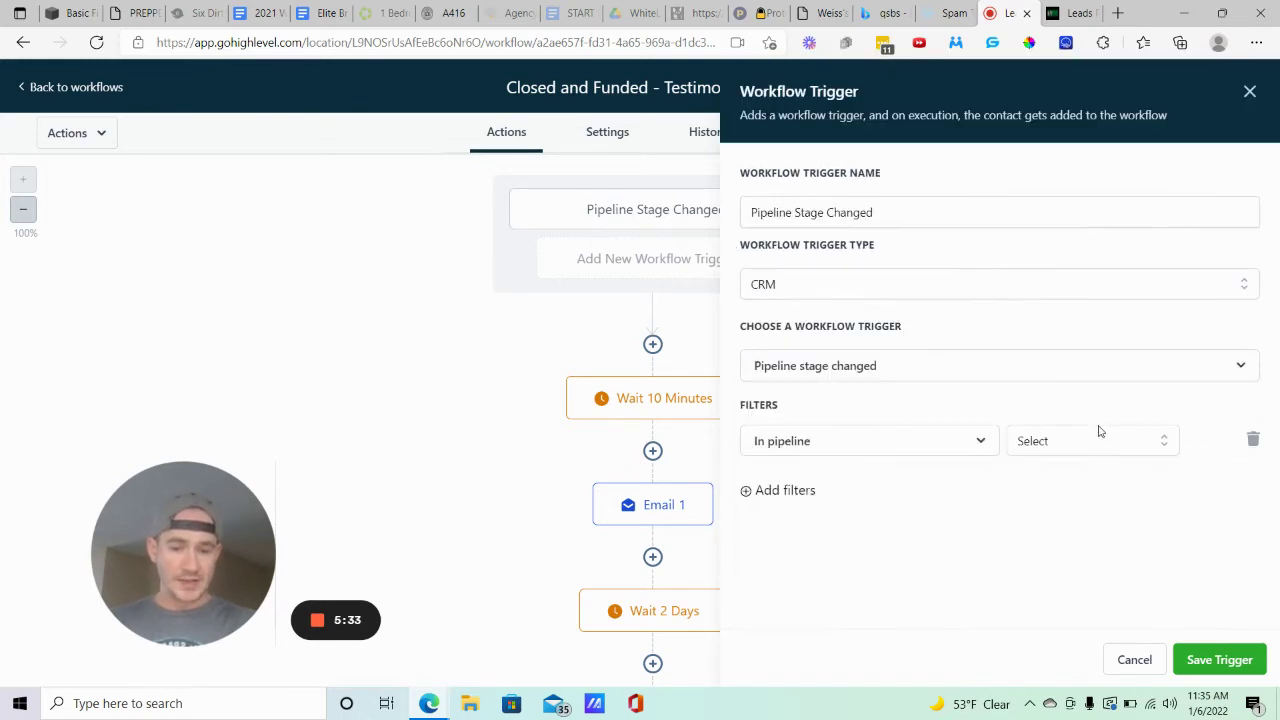
left_click(1072, 438)
left_click(1058, 519)
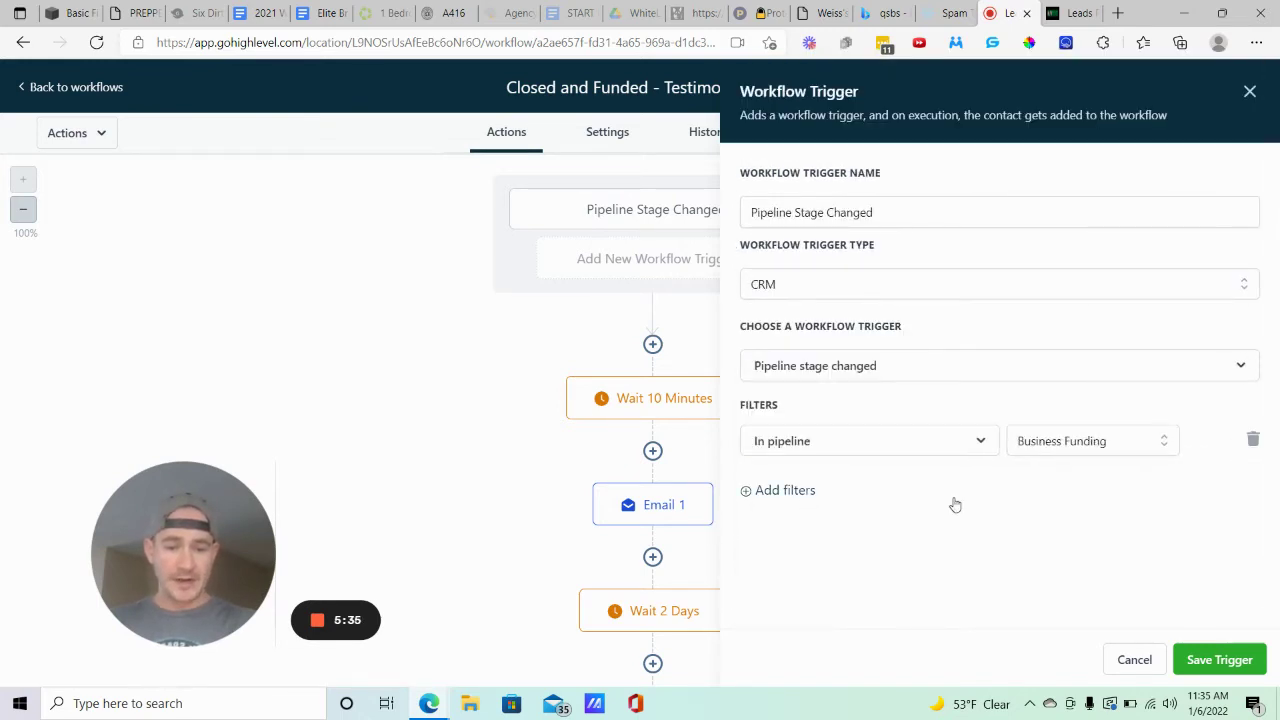
Step: Add a second trigger filter: Pipeline stage is Deal Funded
left_click(770, 491)
left_click(928, 488)
scroll(1037, 503, "down", 2)
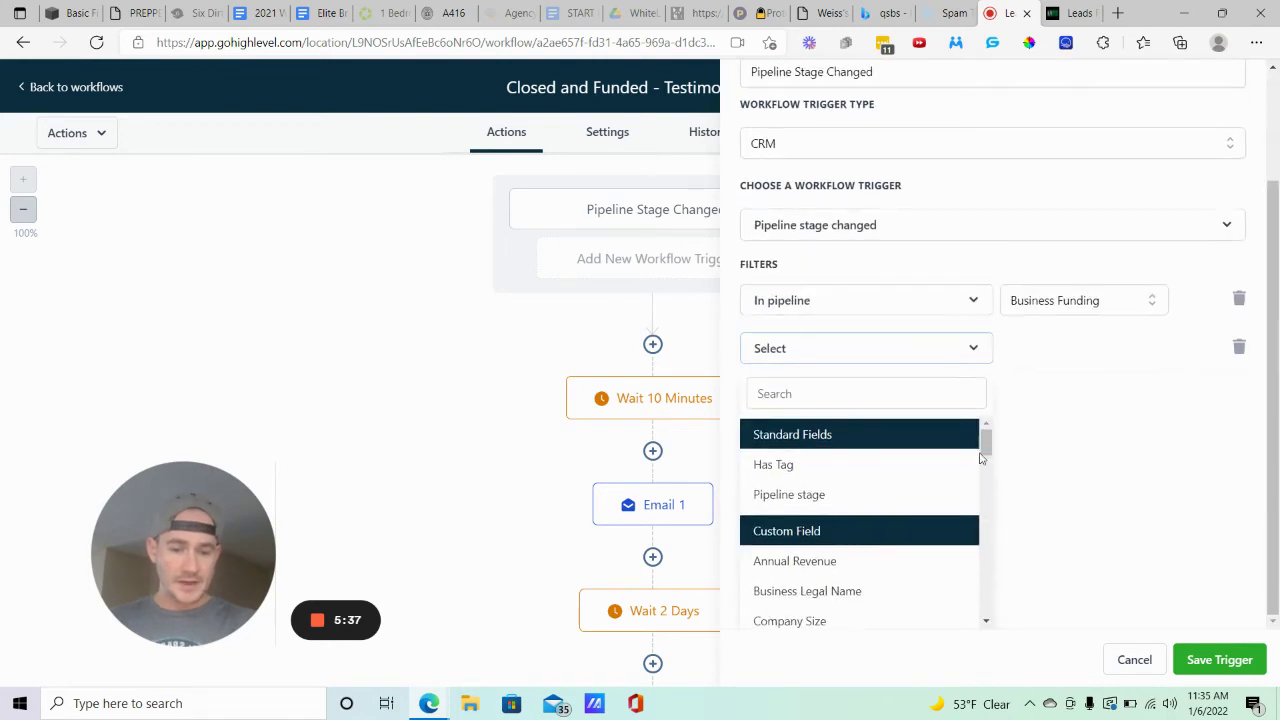
left_click(815, 496)
left_click(1115, 486)
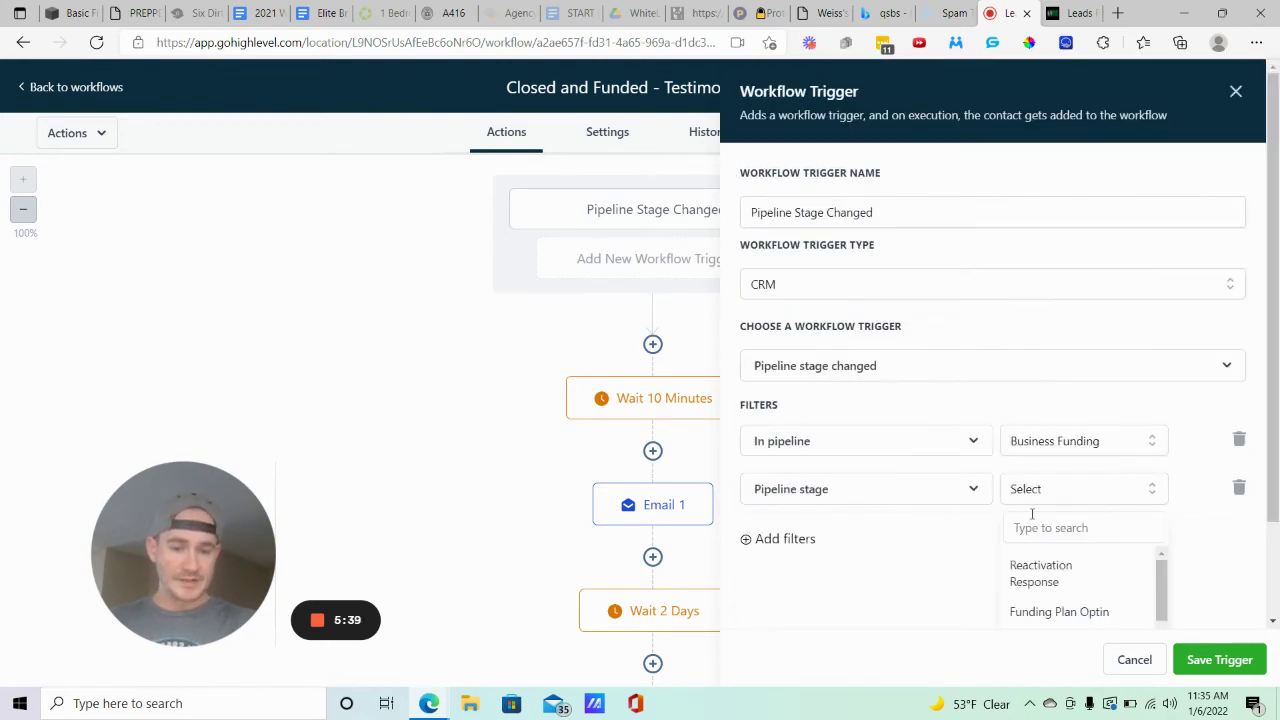
scroll(957, 528, "down", 2)
scroll(1065, 452, "down", 10)
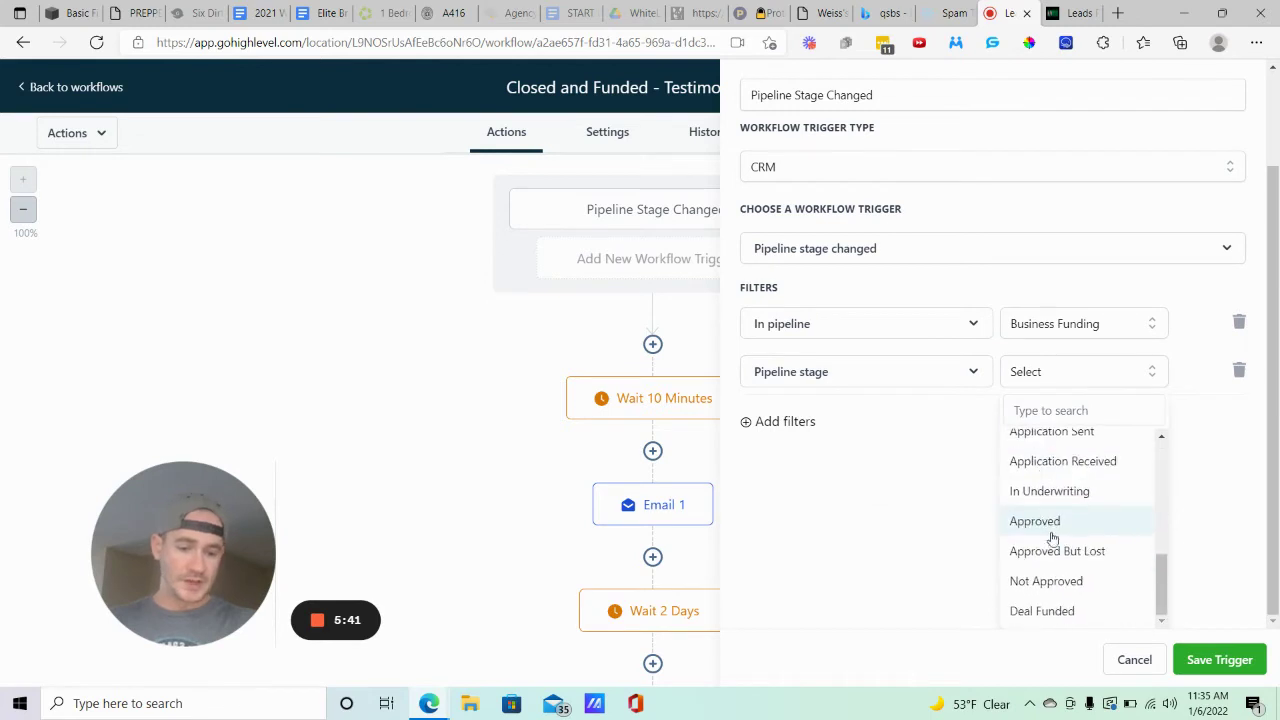
left_click(1061, 630)
left_click(1049, 492)
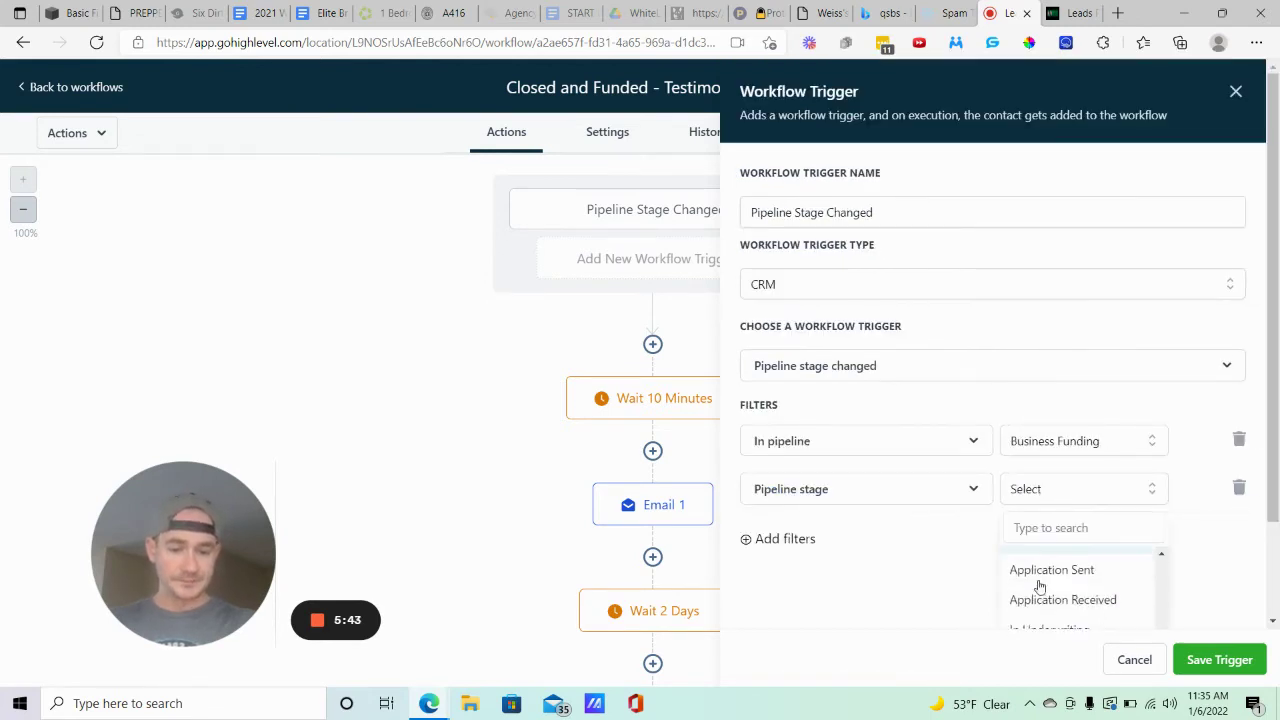
scroll(1052, 578, "down", 5)
left_click(1042, 611)
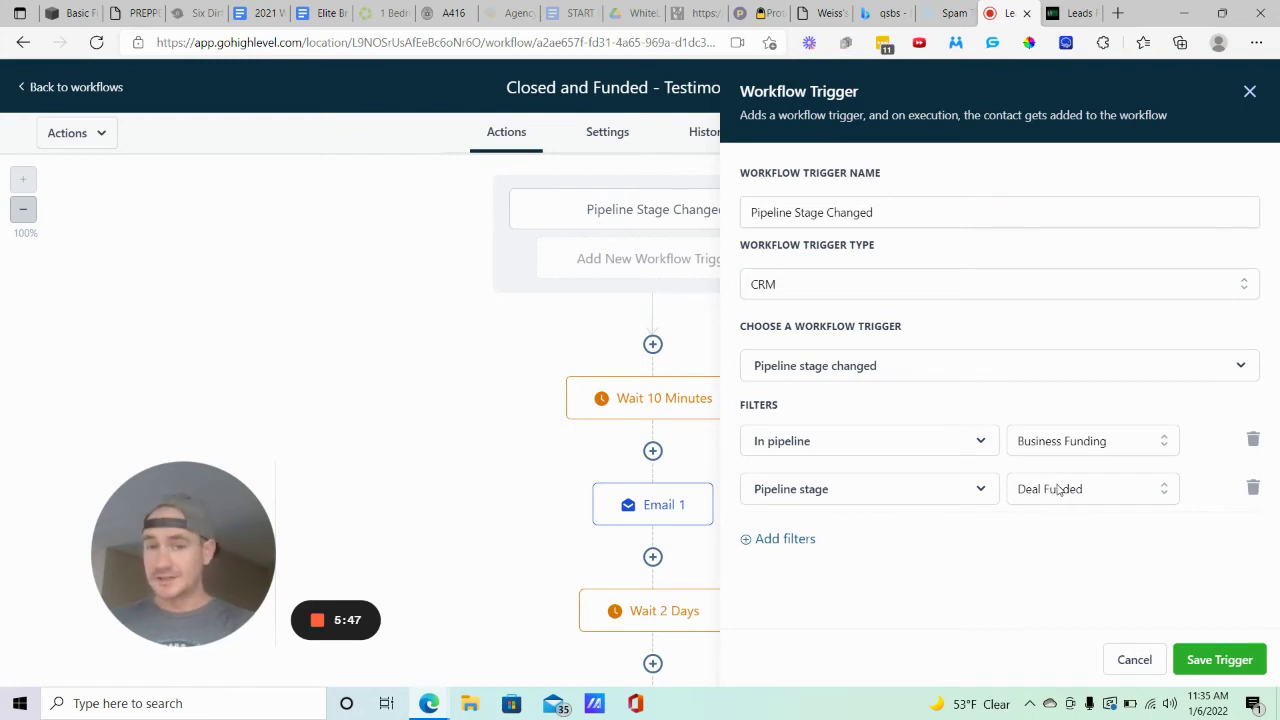
Step: Cancel the Workflow Trigger panel without saving the filter changes
left_click(1128, 662)
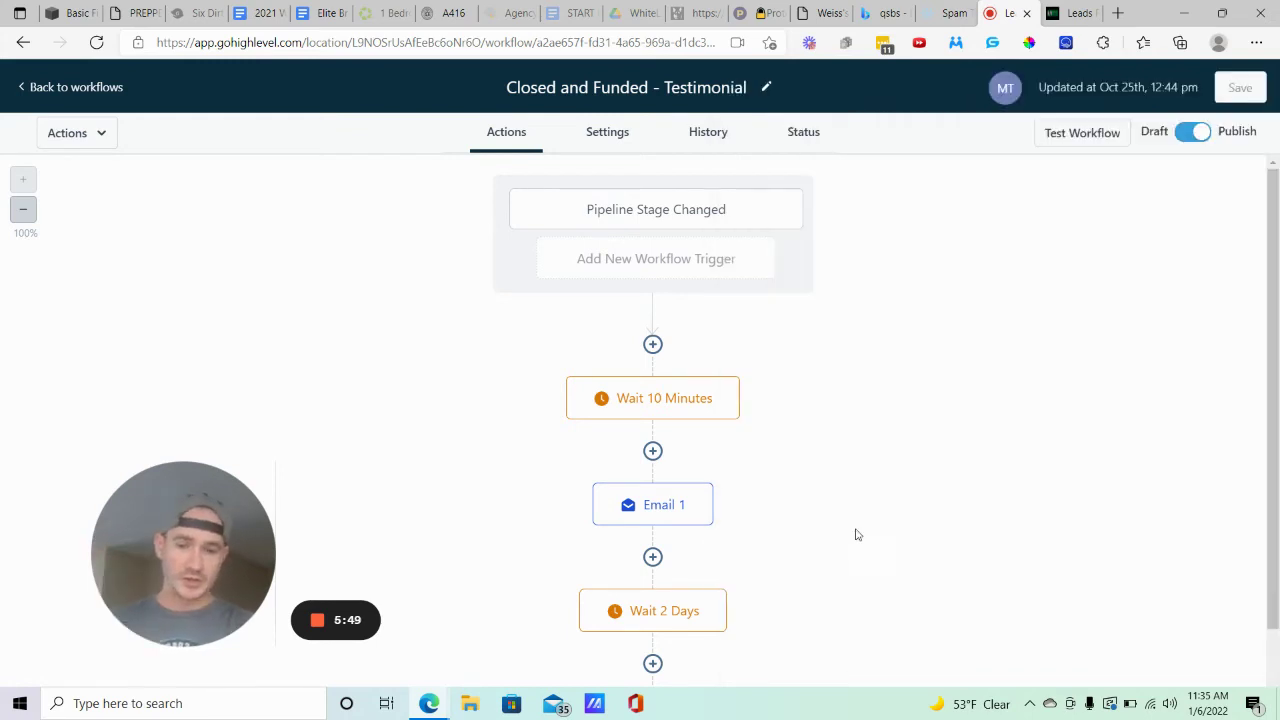
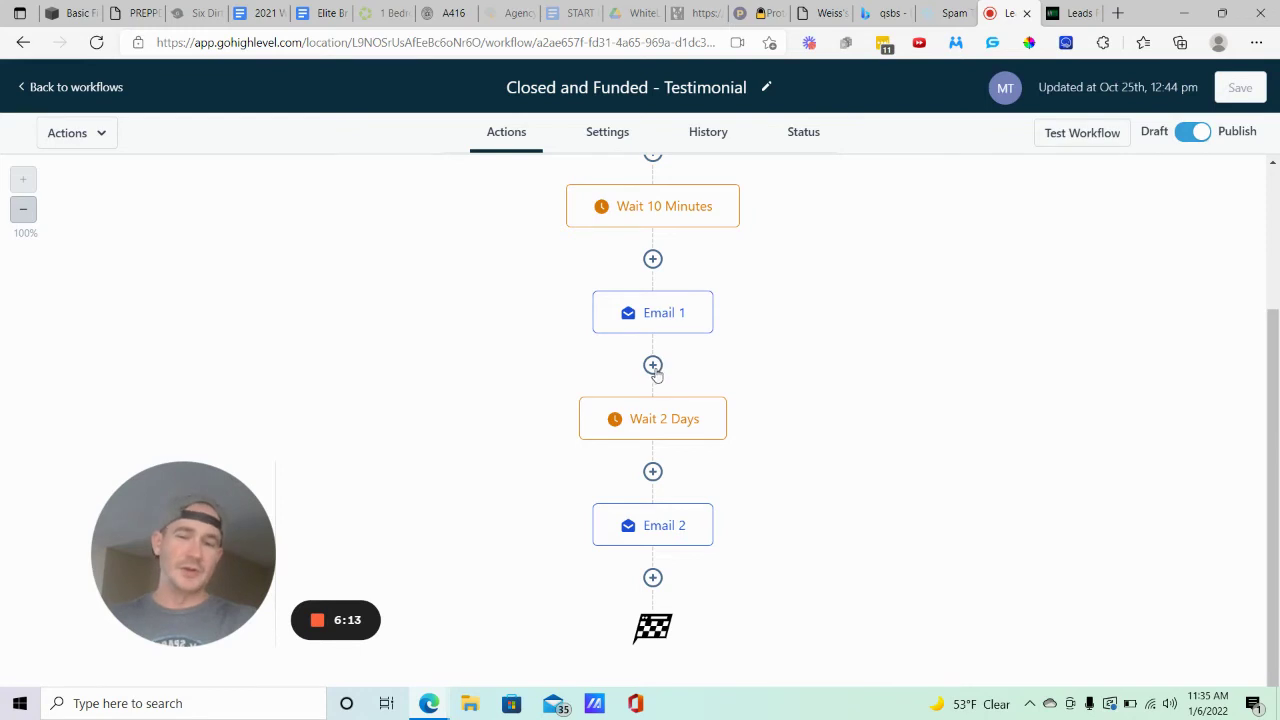
Step: Insert a Send Email step after Email 1 and type 'Review Request' in its message
left_click(652, 365)
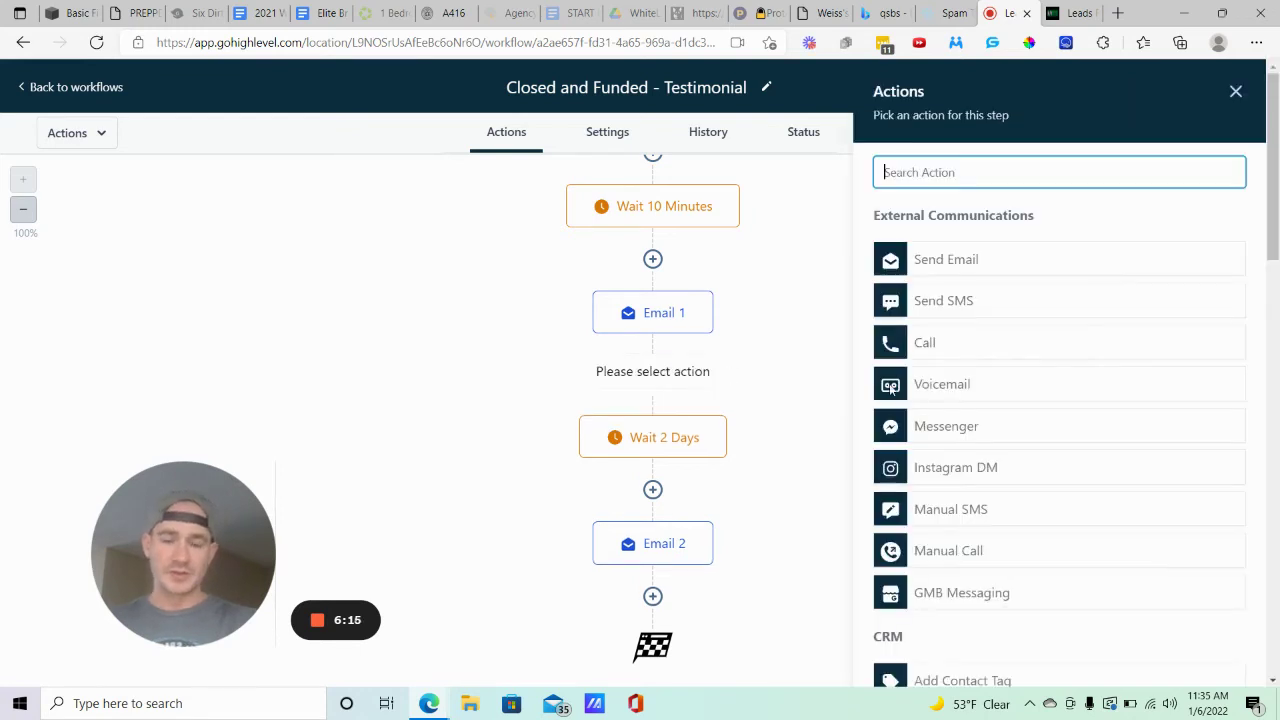
left_click(985, 264)
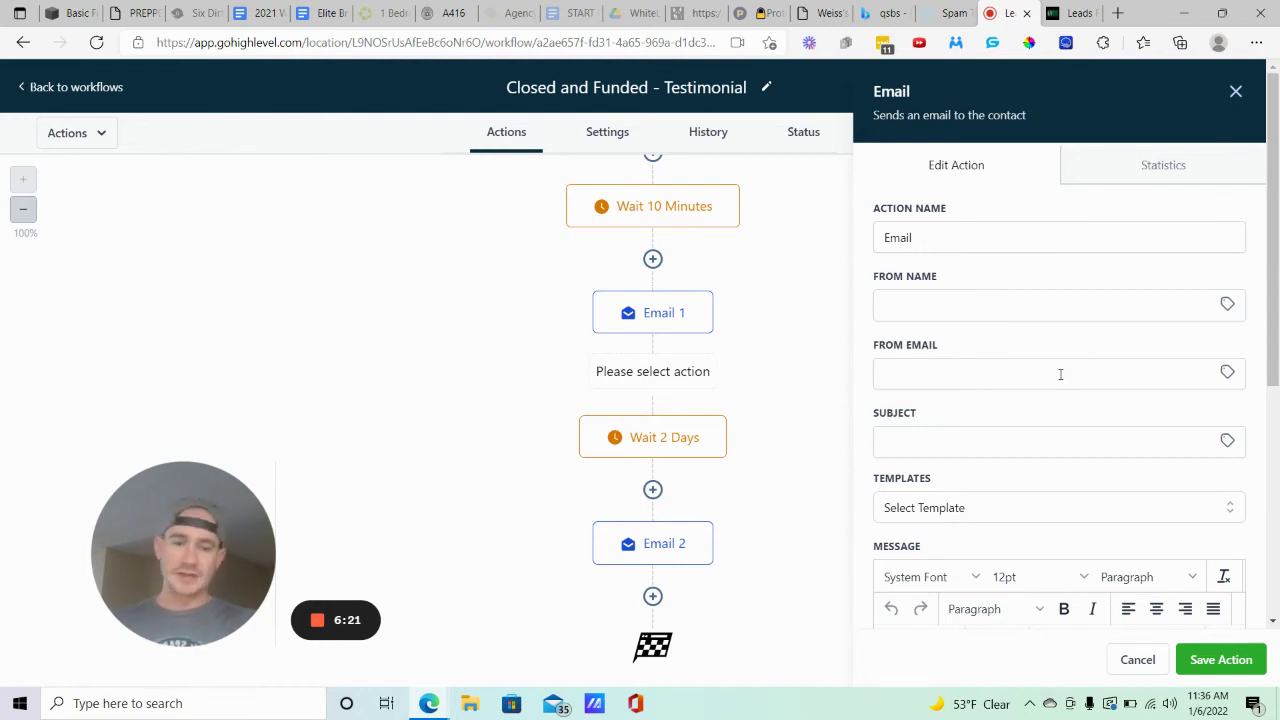
scroll(1005, 410, "down", 2)
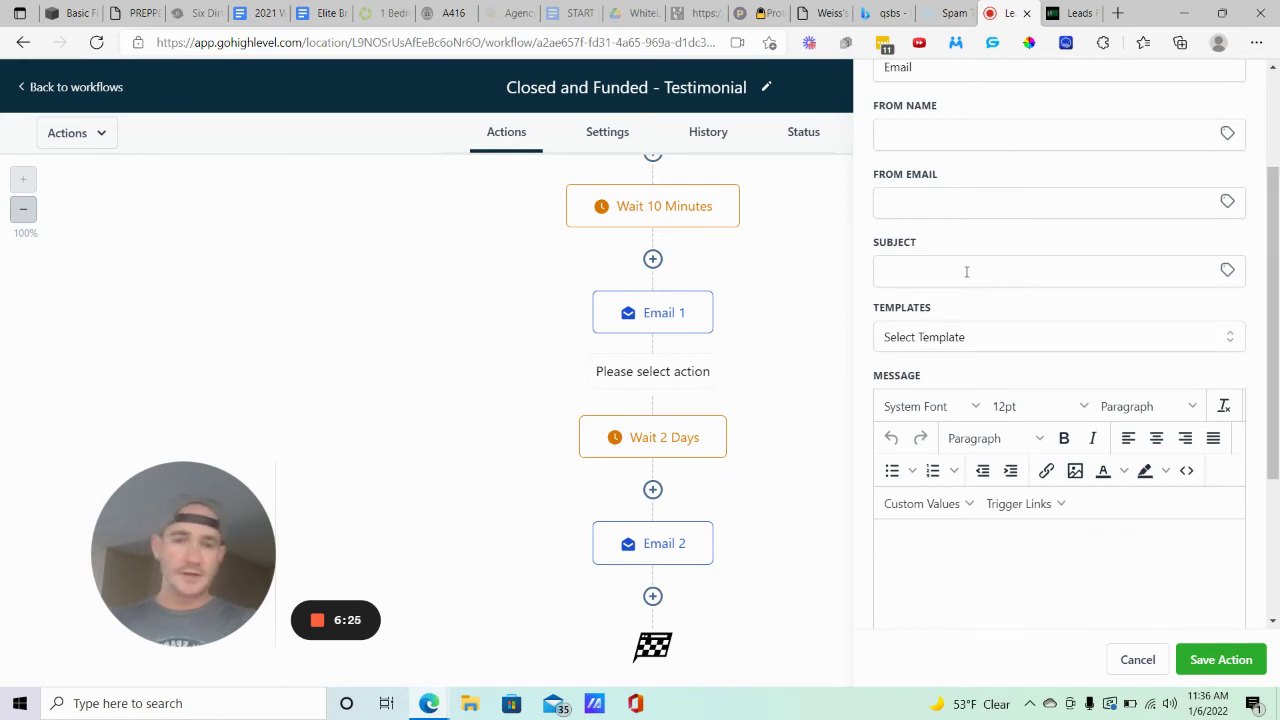
left_click(960, 563)
scroll(938, 480, "down", 2)
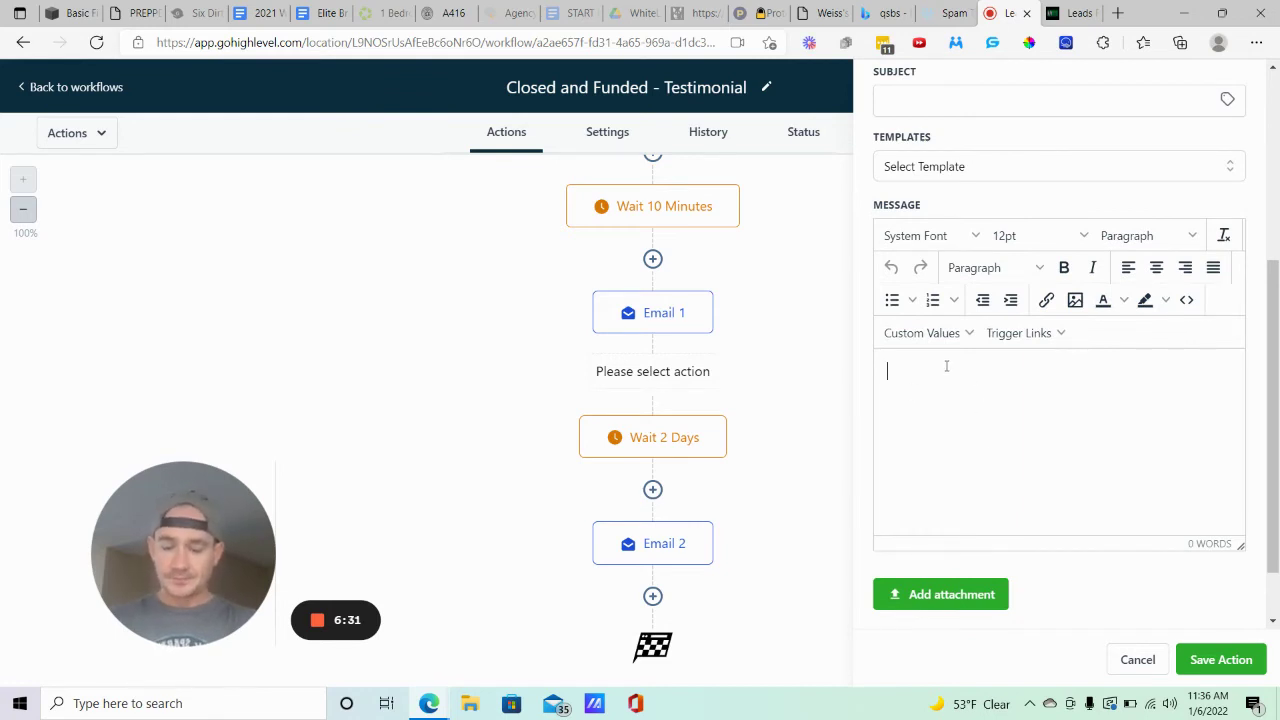
type("Review R")
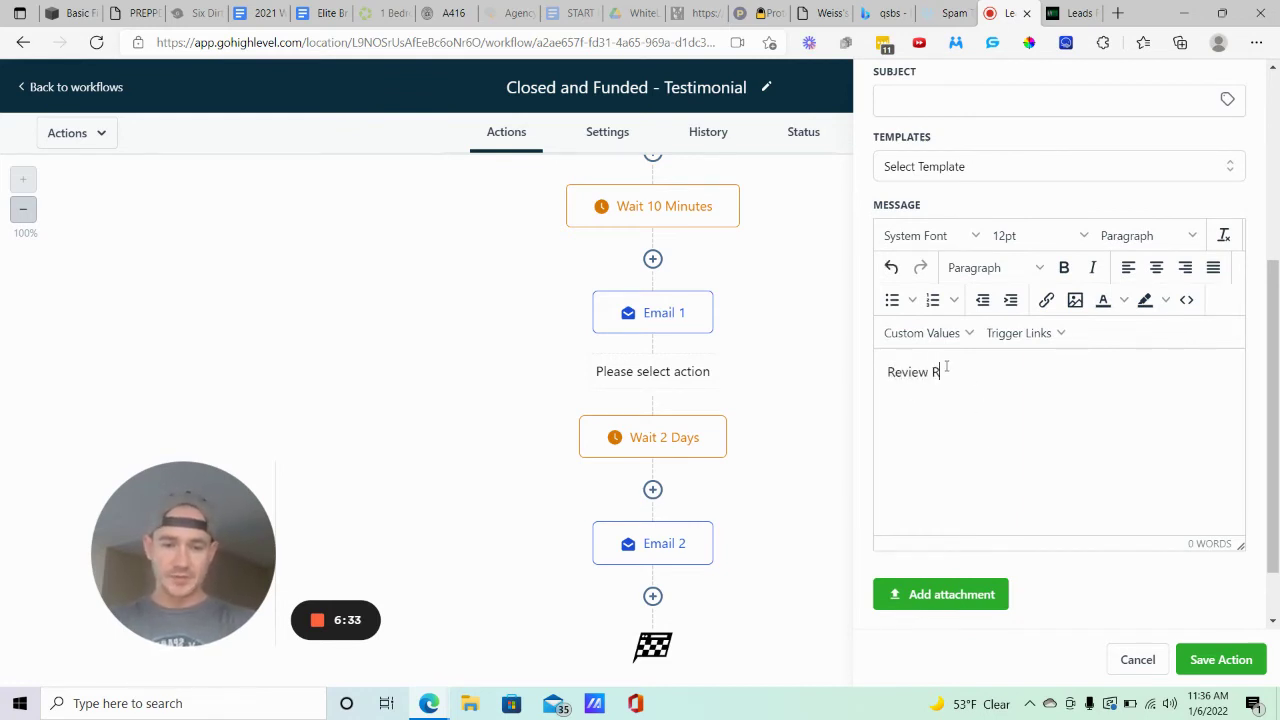
type("equest")
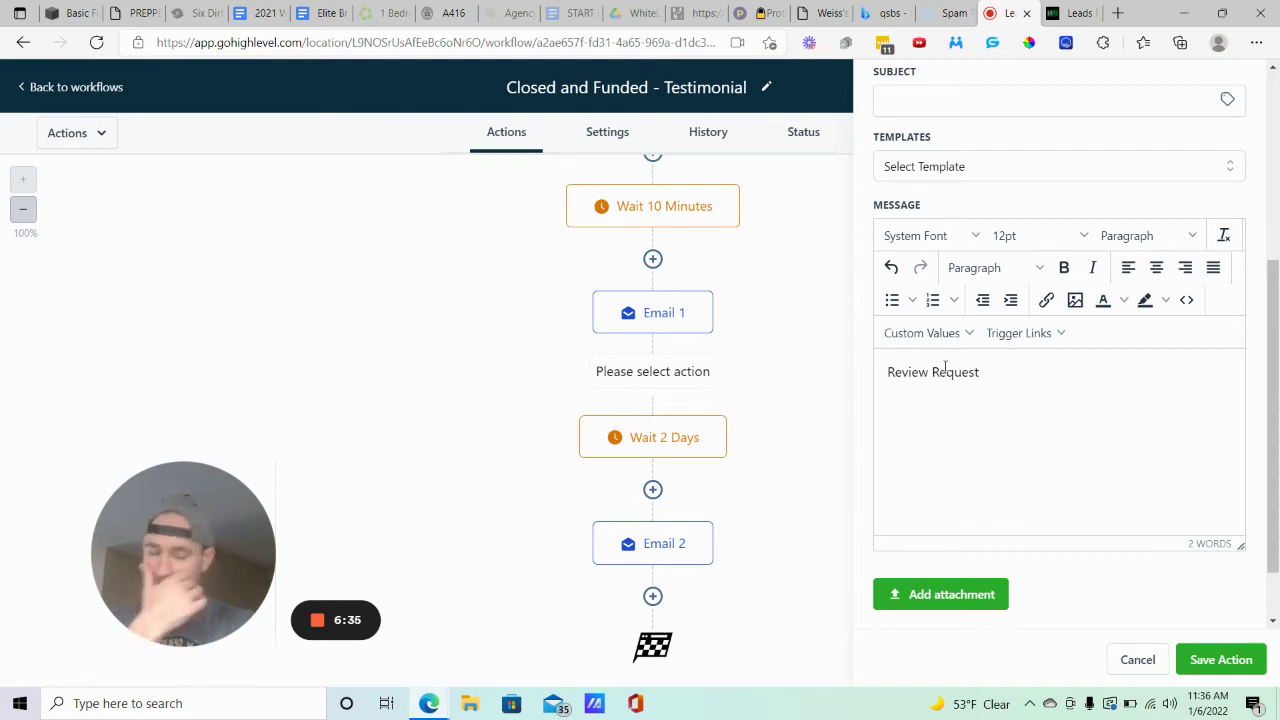
Step: Link the 'Review Request' text to the Google review page, opening in a new window
left_click_drag(986, 371, 882, 378)
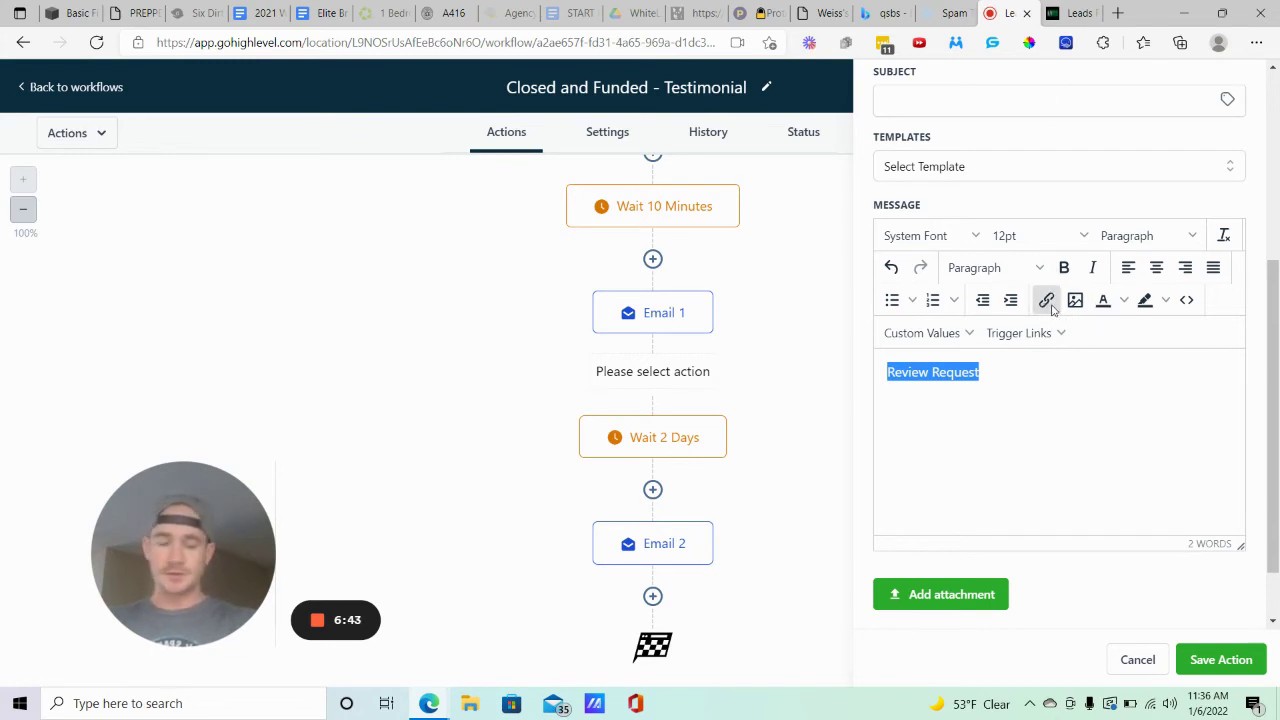
left_click(1048, 307)
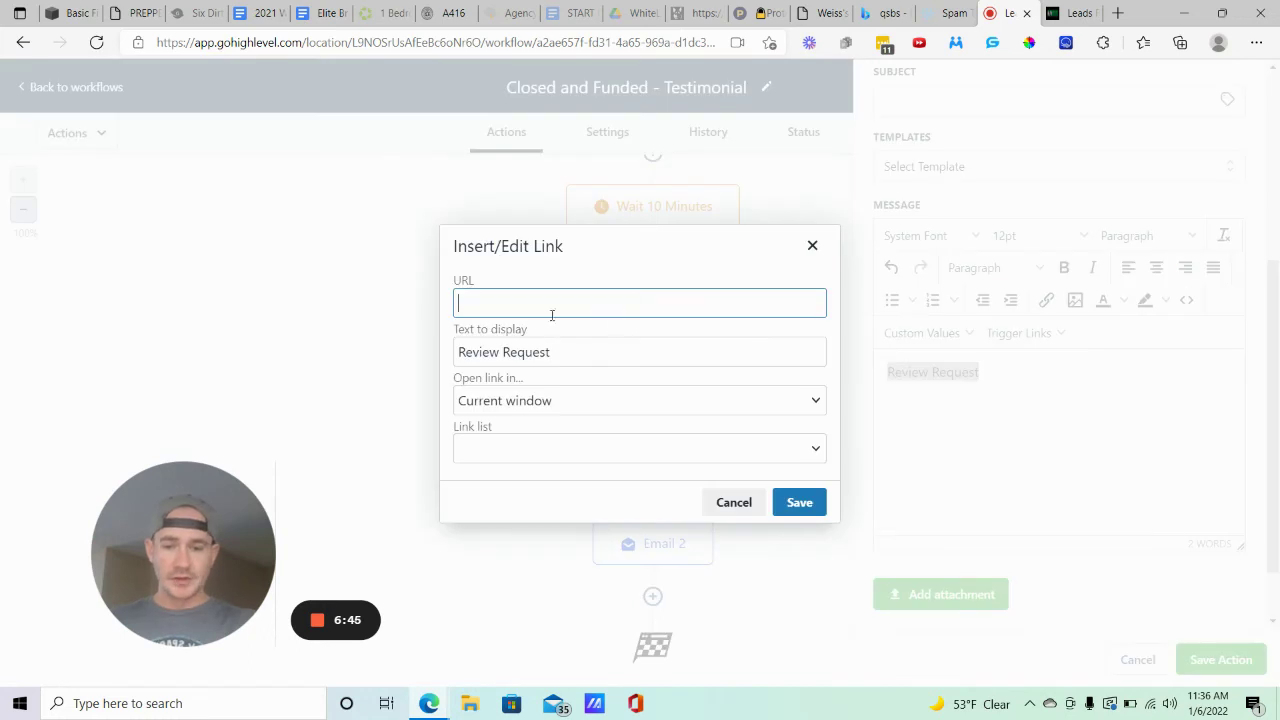
key("ctrl+v")
left_click(703, 271)
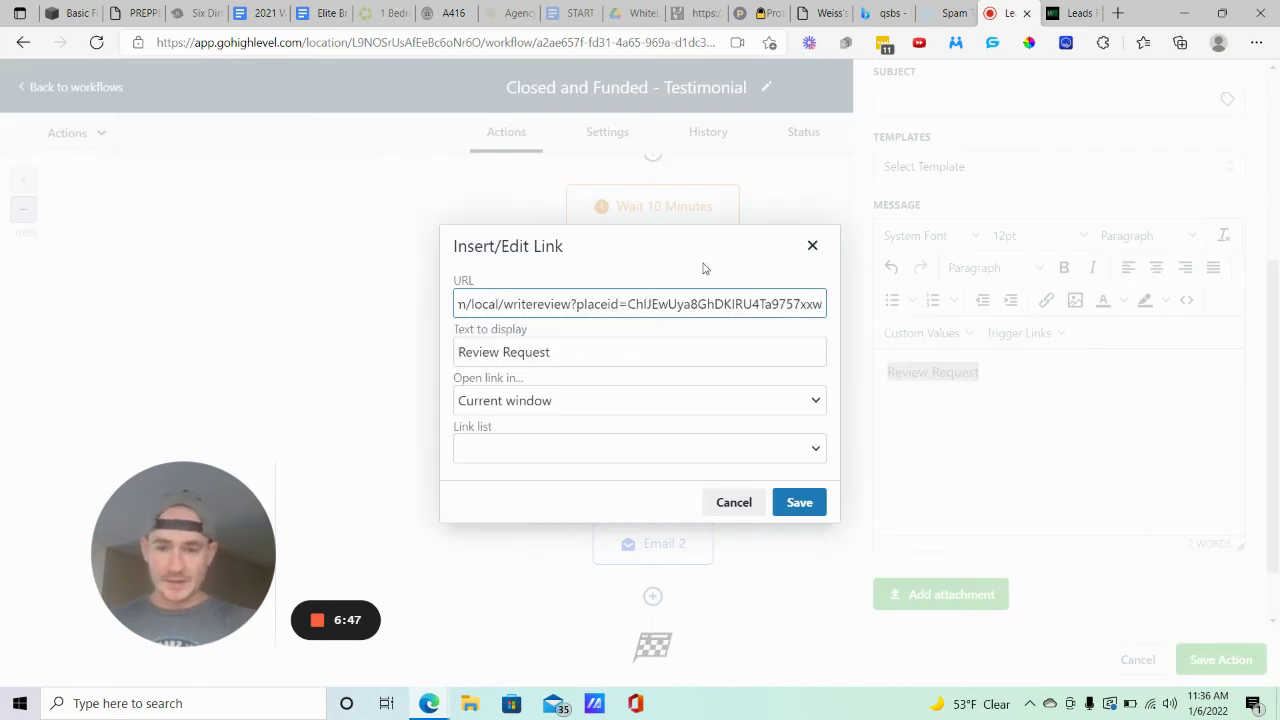
left_click(571, 403)
left_click(523, 449)
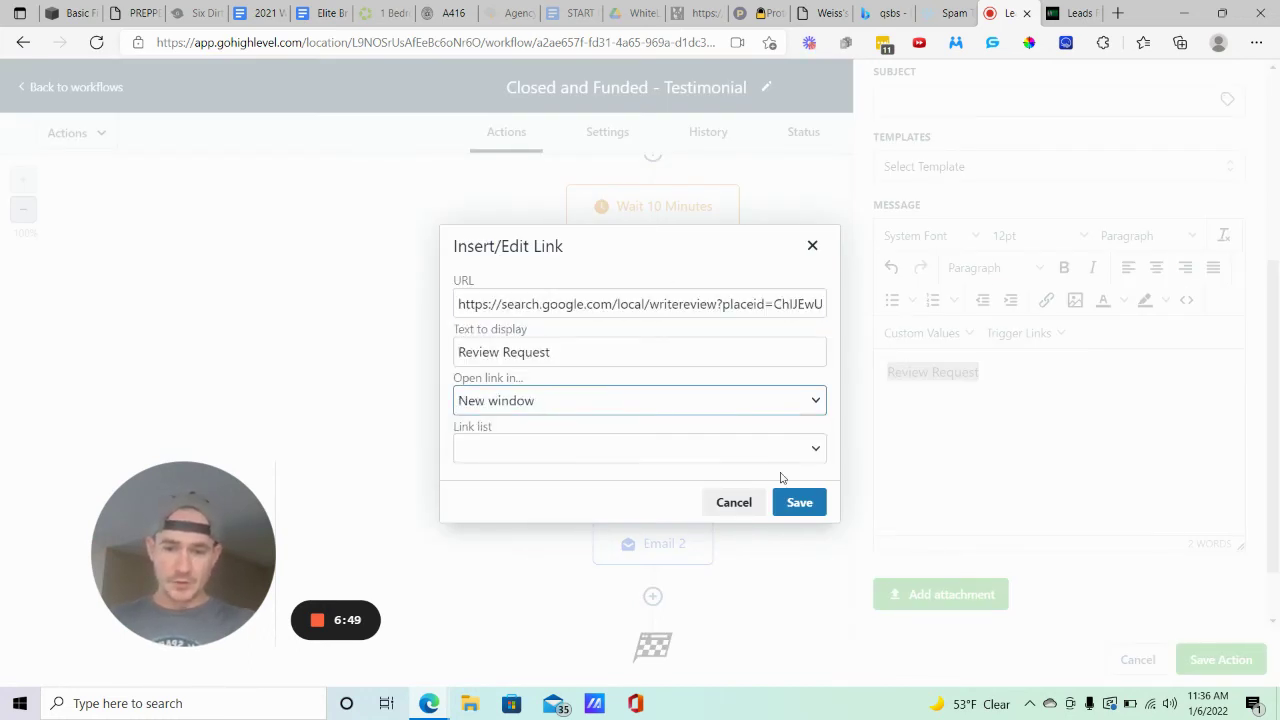
left_click(800, 503)
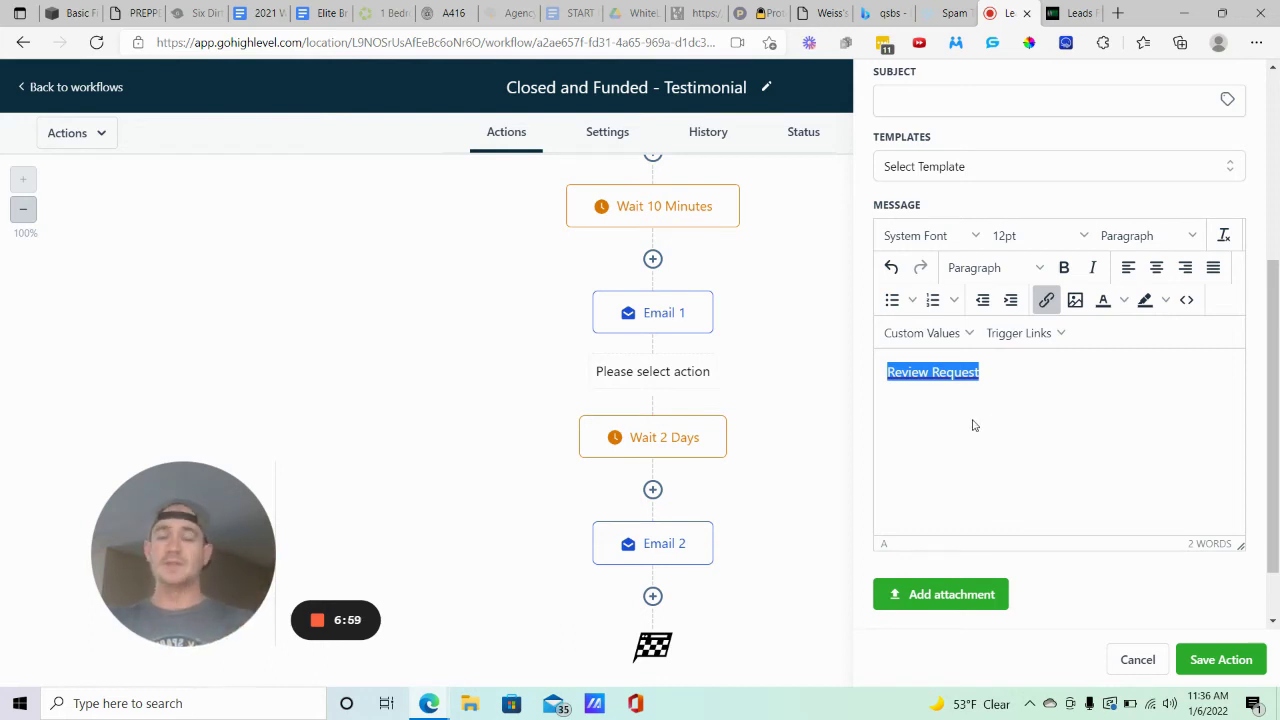
Step: Cancel the new email step, review the testimonial workflow, and go back to the workflows list
left_click(1137, 660)
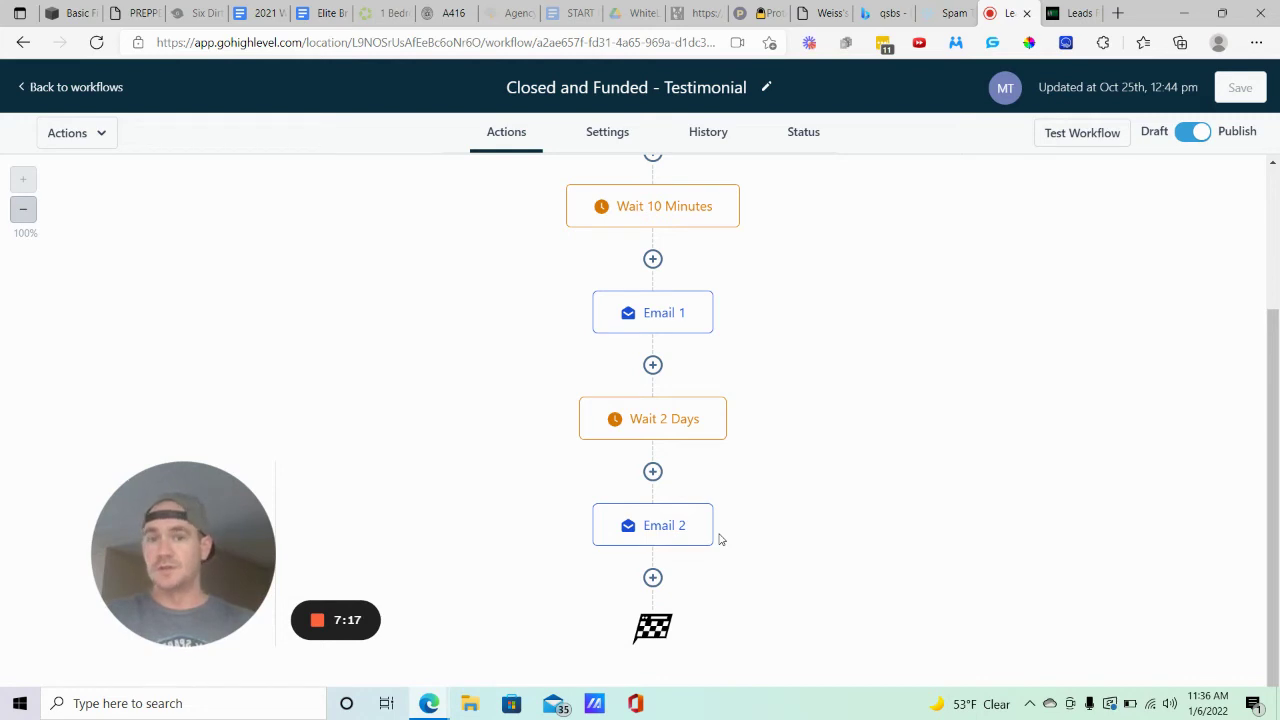
scroll(746, 555, "up", 2)
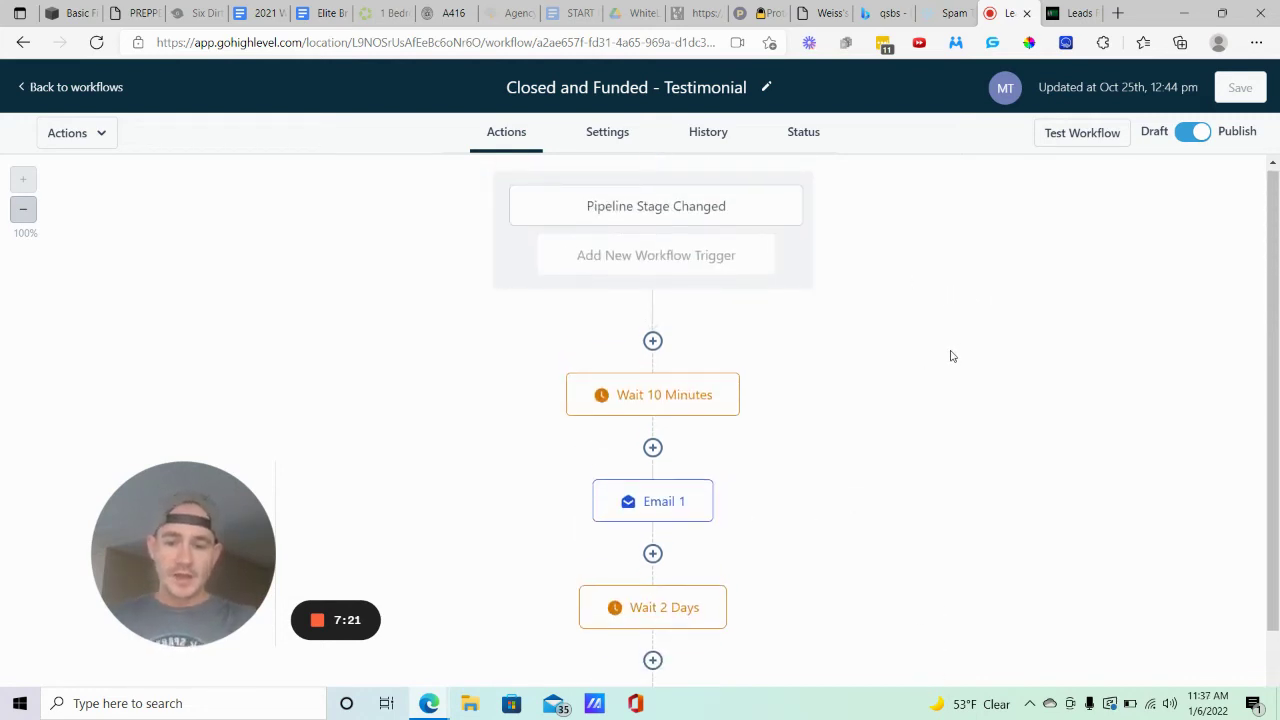
scroll(951, 351, "down", 2)
scroll(824, 380, "up", 2)
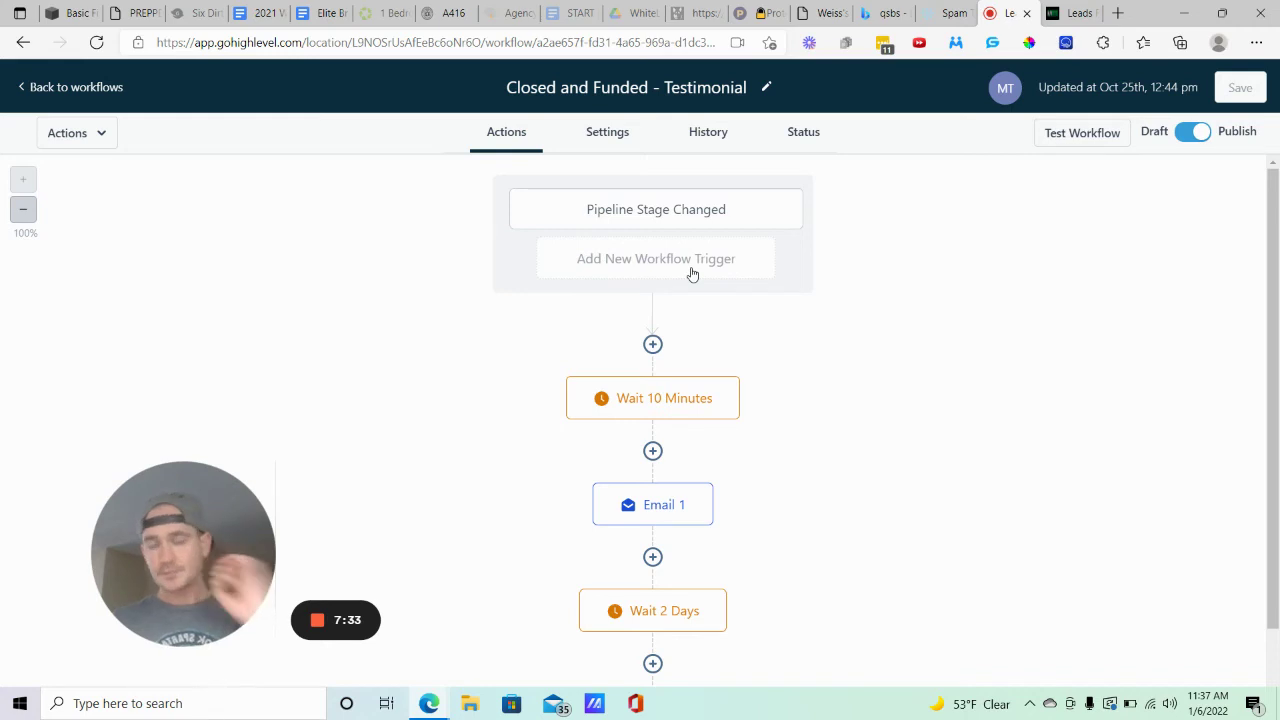
left_click(114, 91)
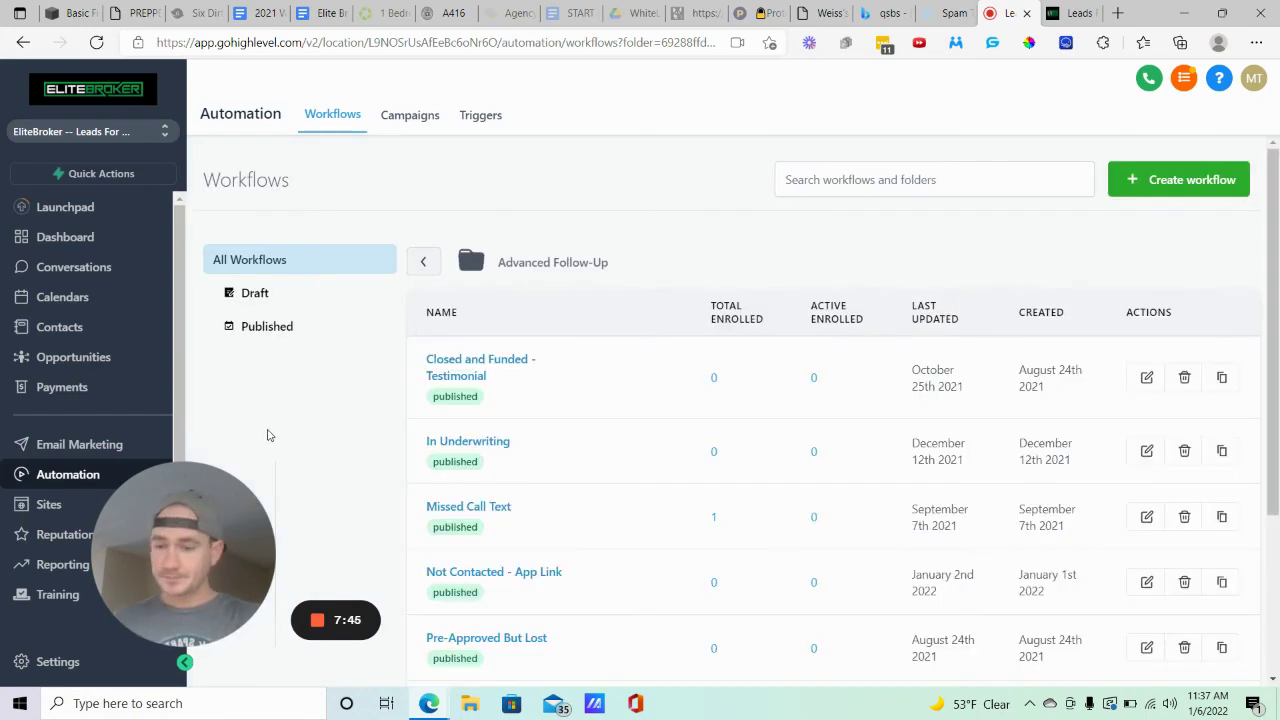
Step: Open the Referral Request workflow and inspect its Pipeline Stage Changed trigger settings
left_click_drag(198, 544, 143, 537)
scroll(520, 310, "down", 3)
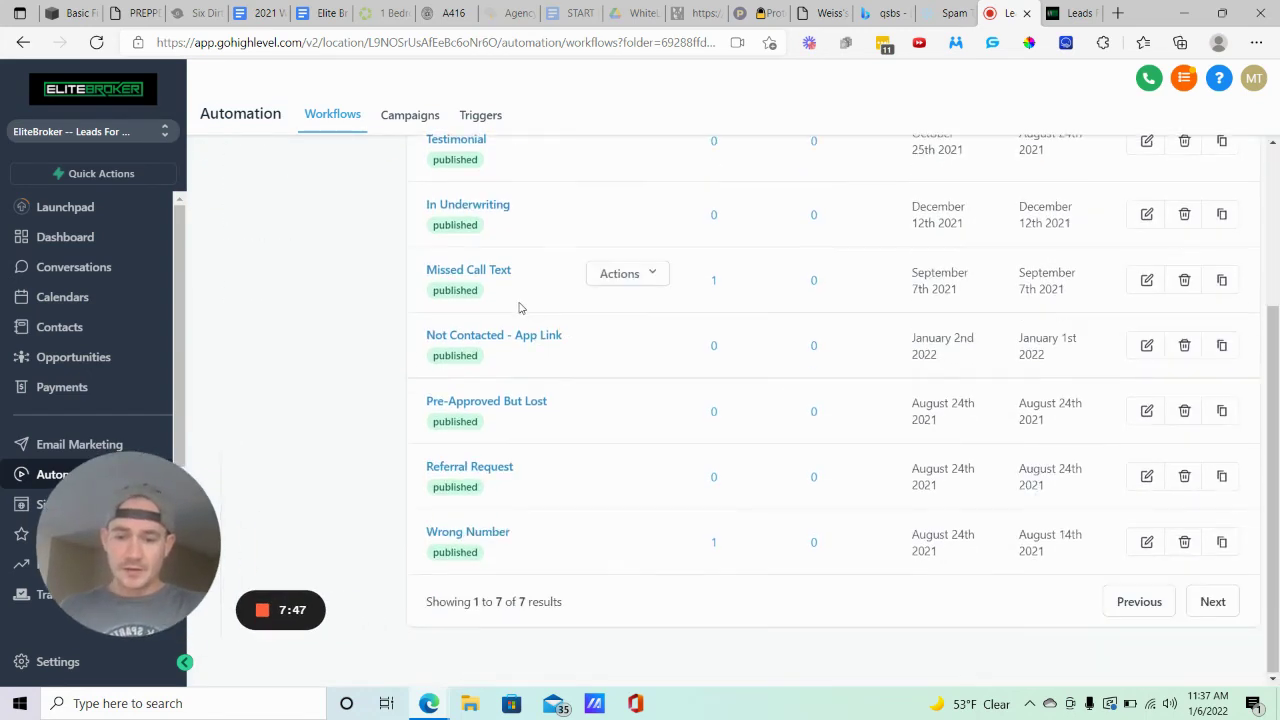
left_click(477, 468)
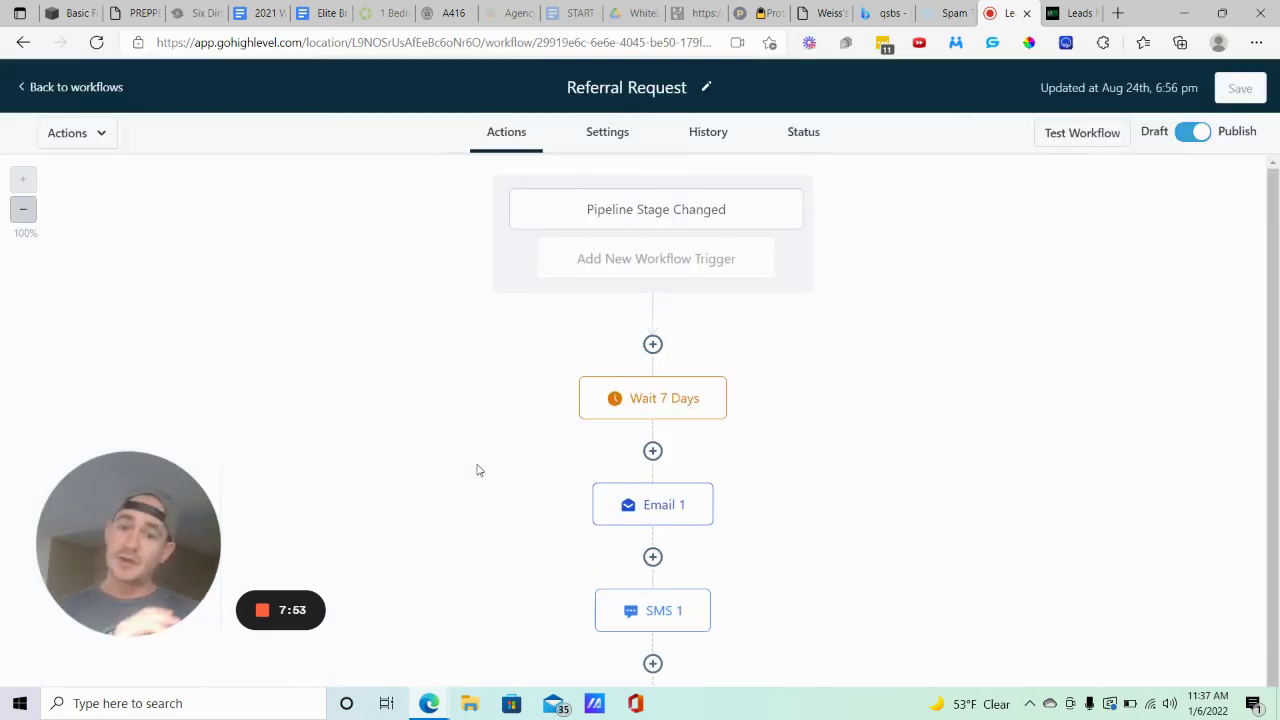
left_click(653, 215)
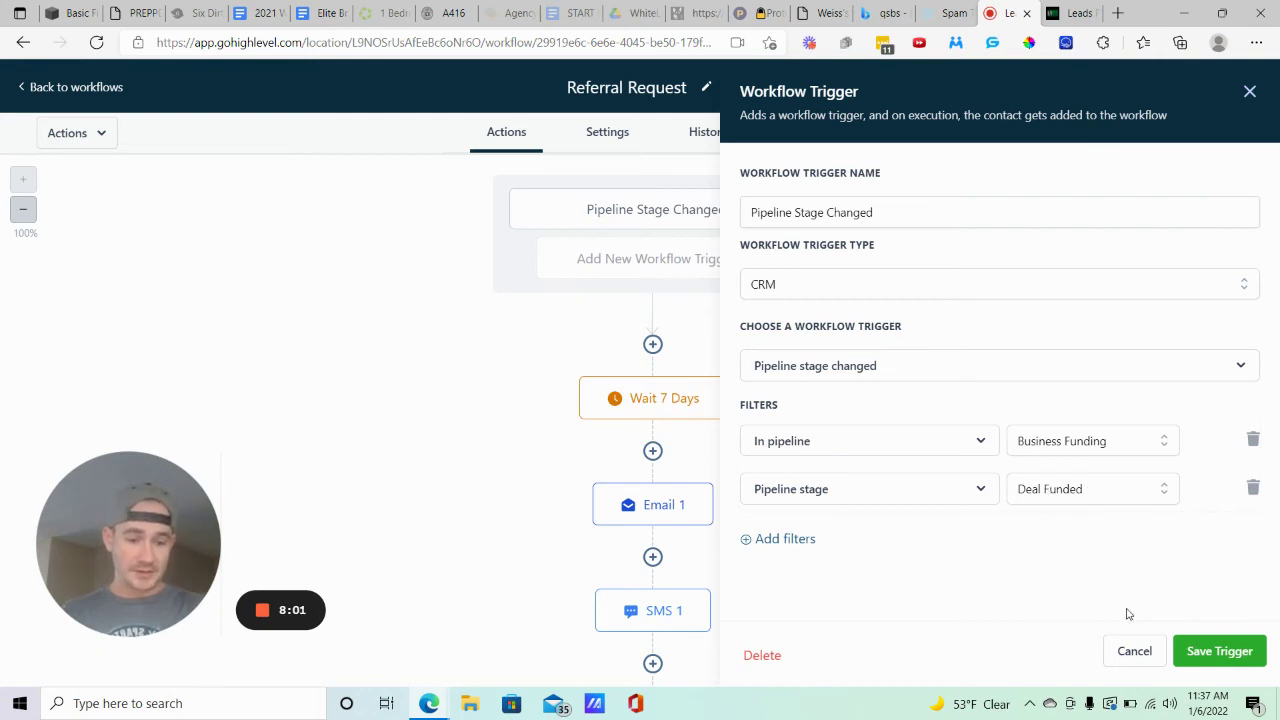
Step: Close the Pipeline Stage Changed trigger settings without making changes
left_click(1134, 651)
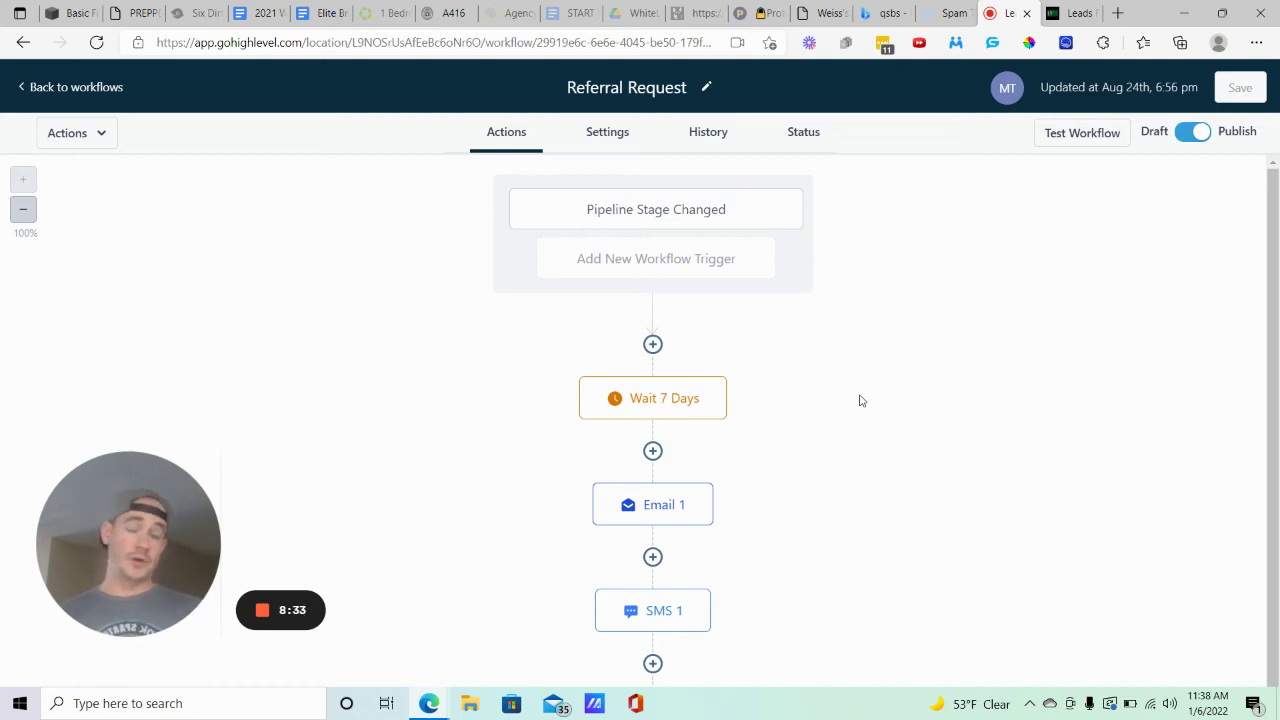
scroll(830, 412, "down", 1)
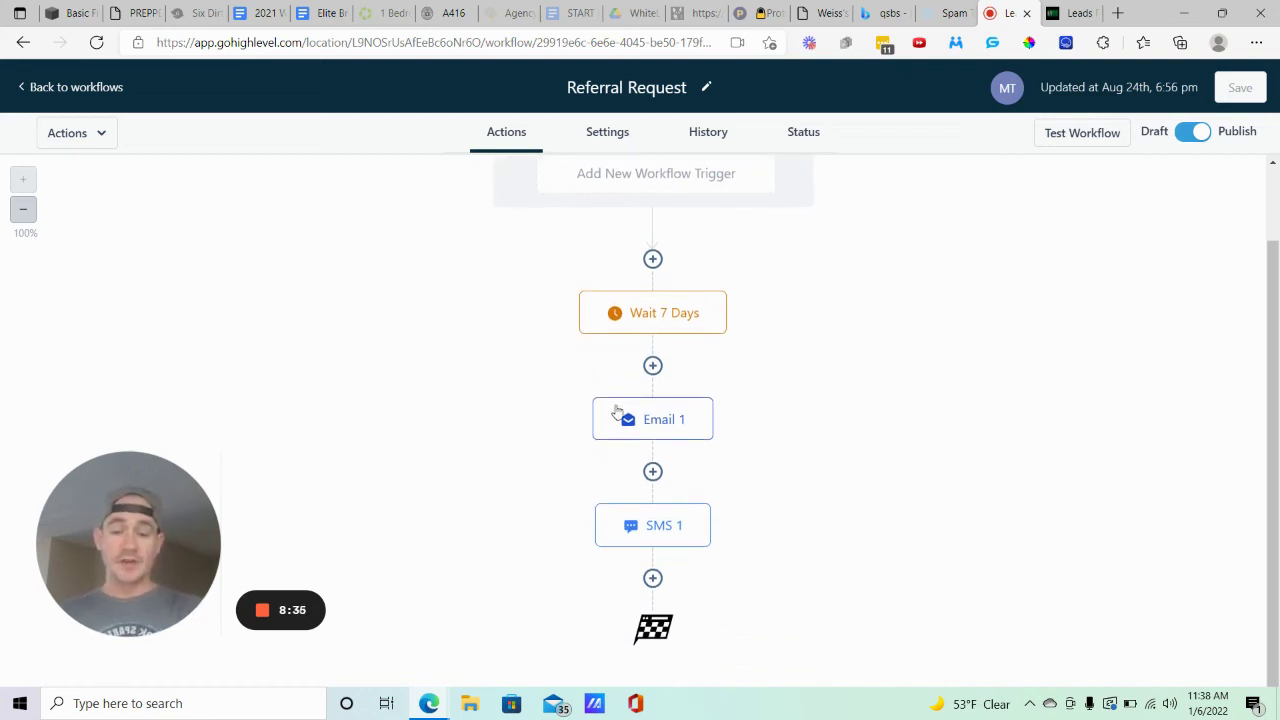
left_click(666, 528)
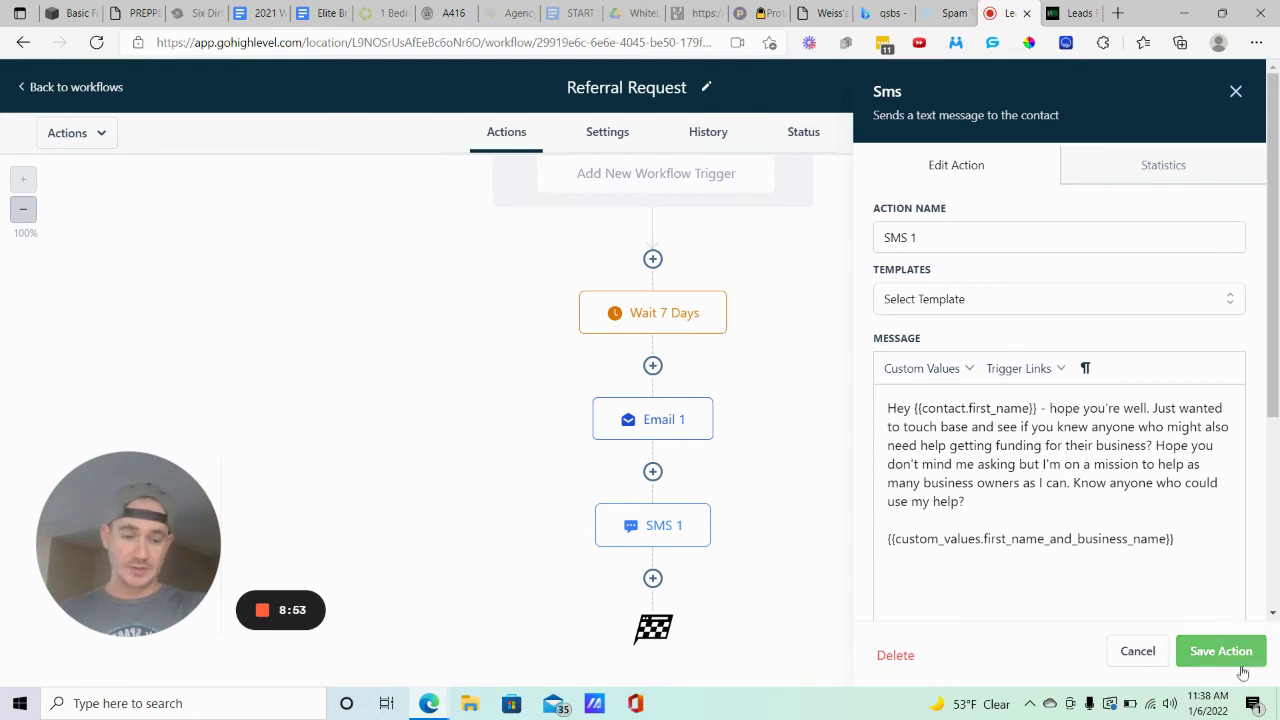
left_click(1138, 652)
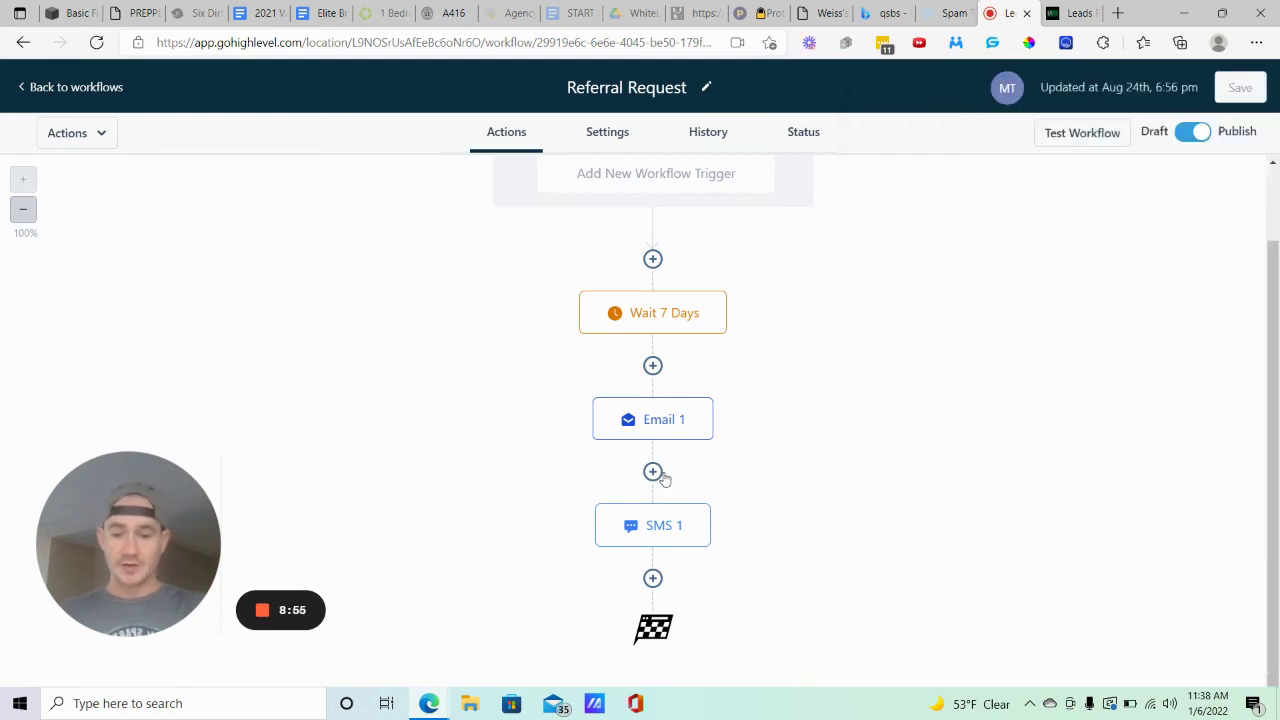
left_click(652, 579)
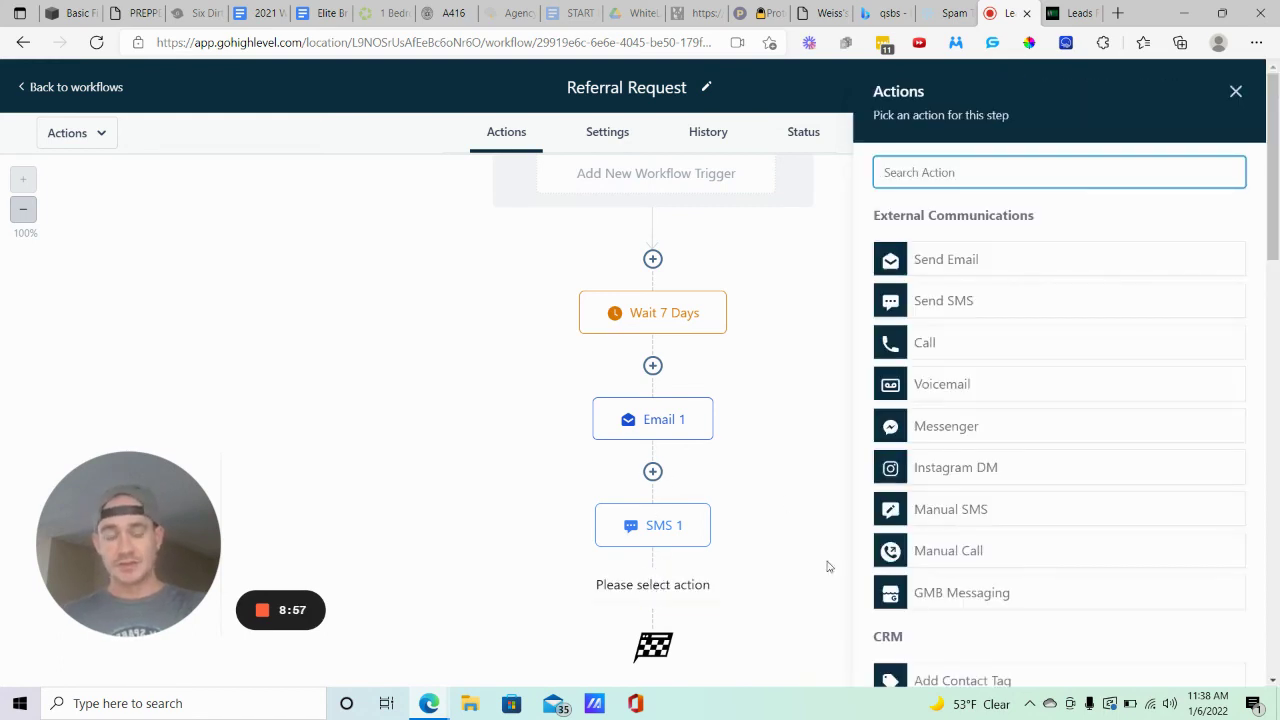
left_click(938, 305)
left_click(919, 420)
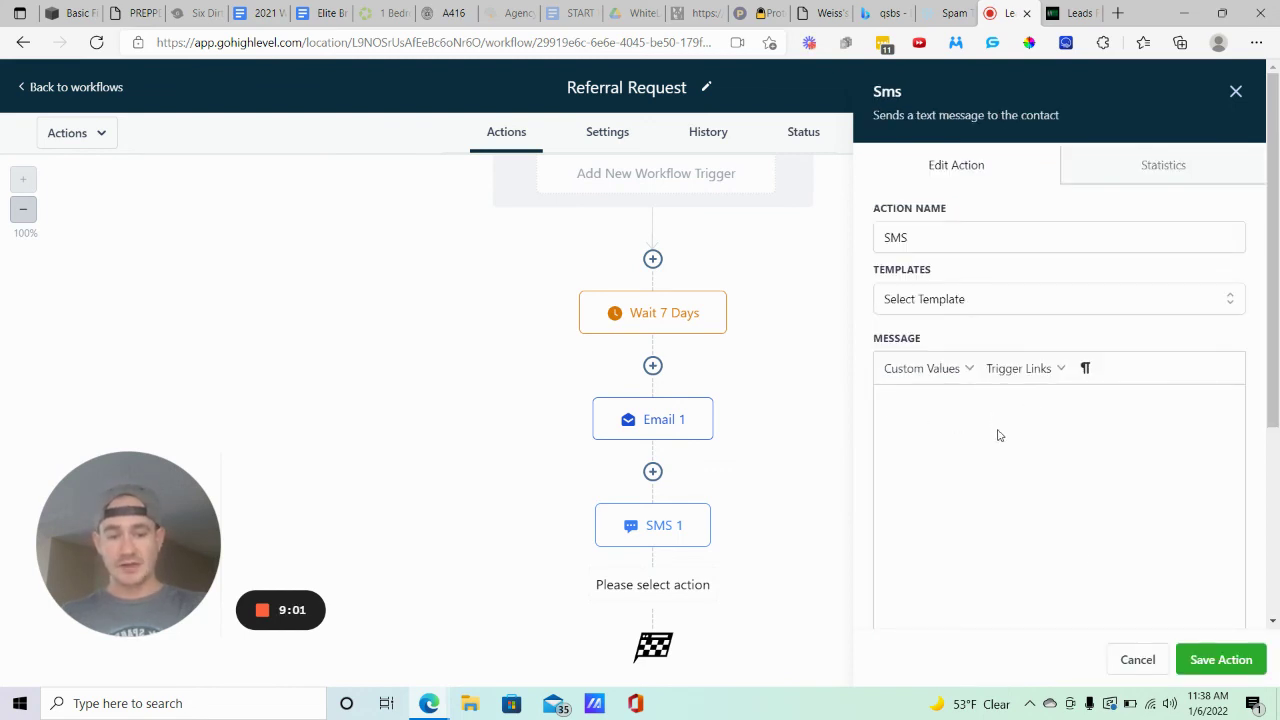
left_click(1136, 659)
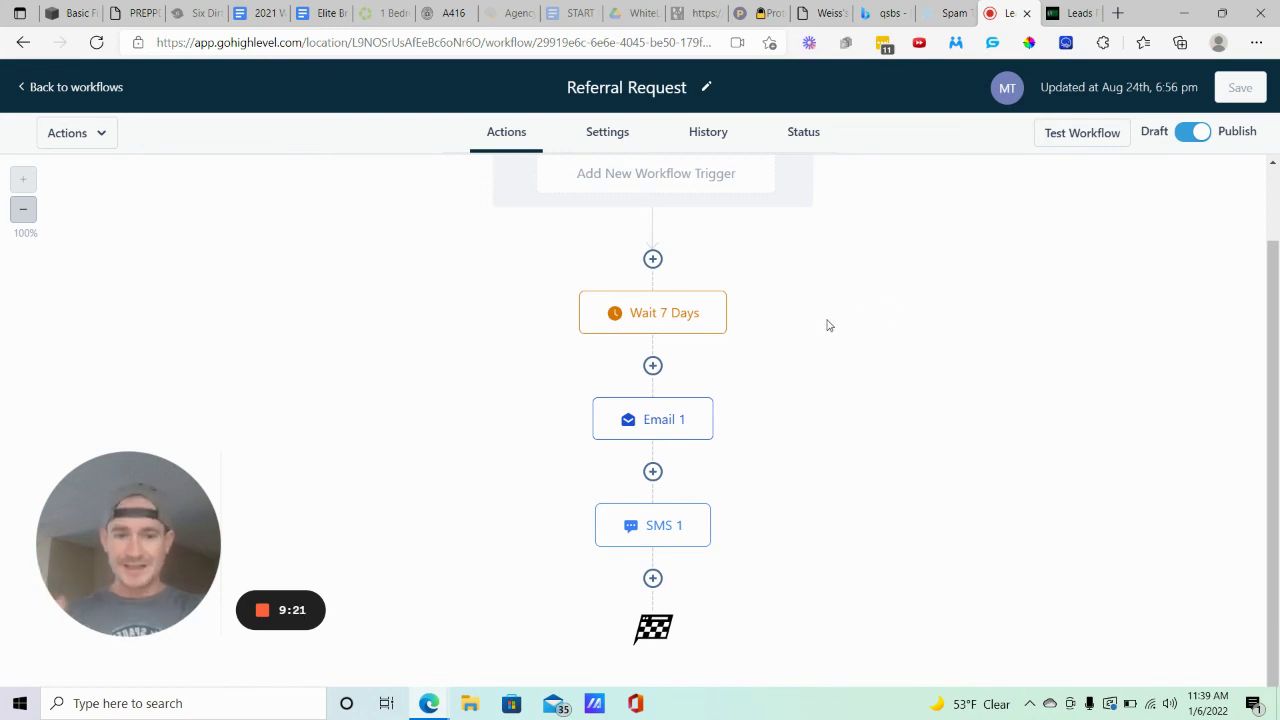
scroll(838, 305, "up", 1)
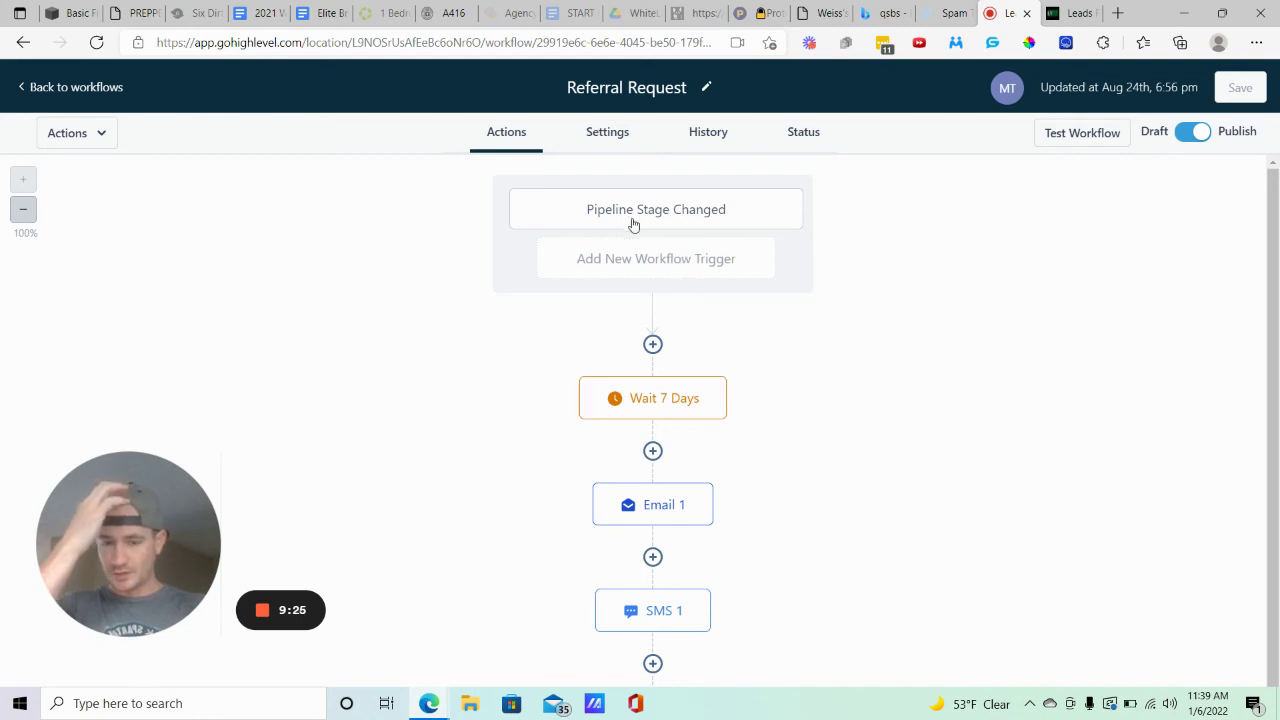
Step: Try a Contact Tag trigger, discard it, and return to the workflows list
left_click(686, 262)
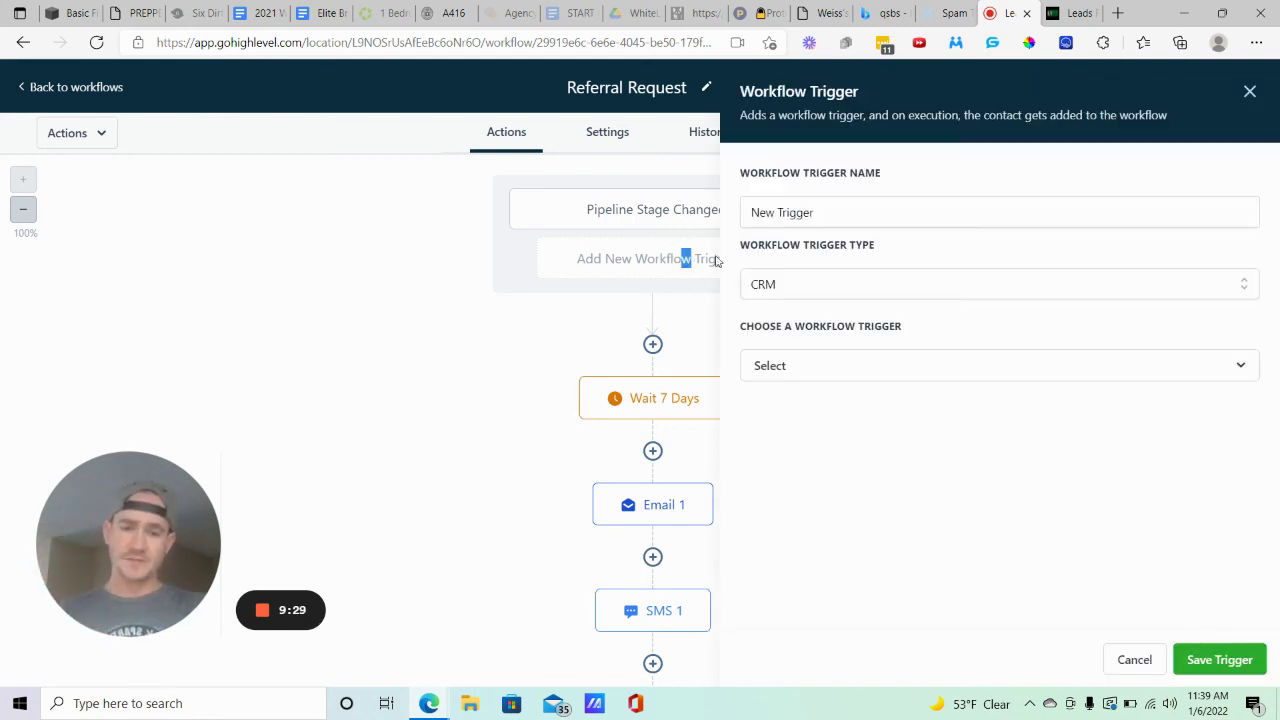
left_click(868, 366)
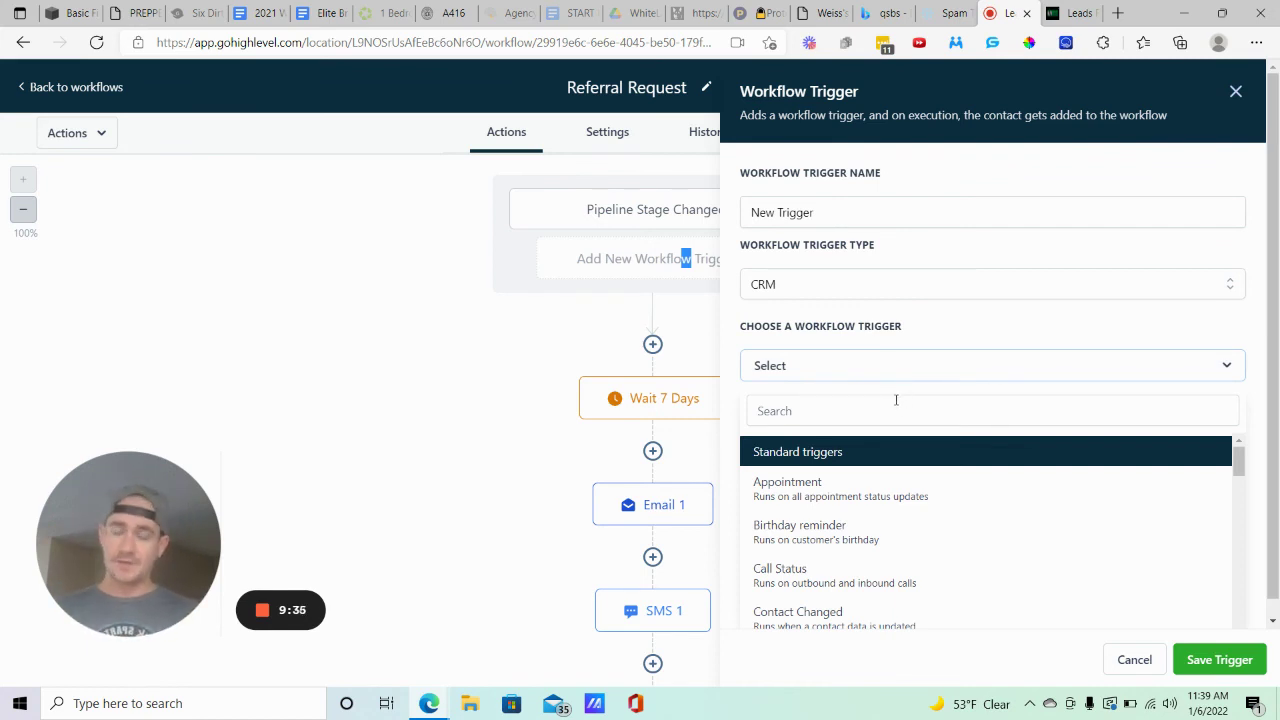
scroll(880, 475, "down", 2)
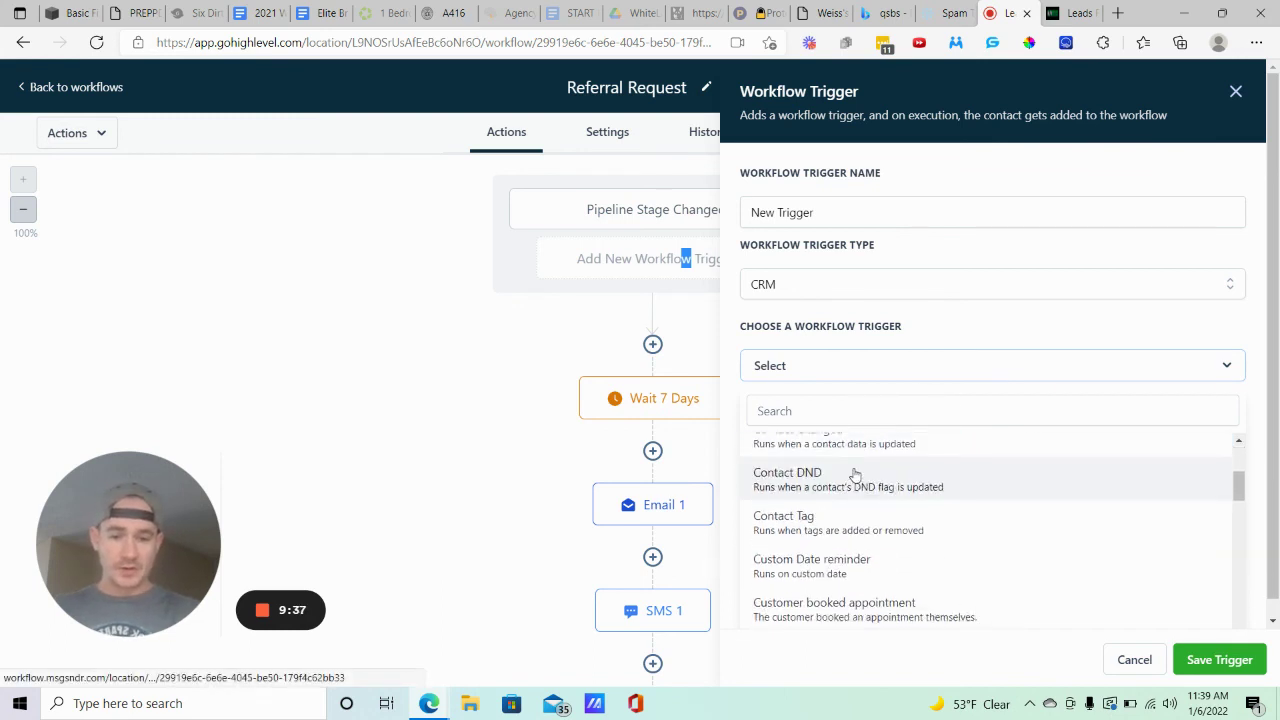
left_click(814, 546)
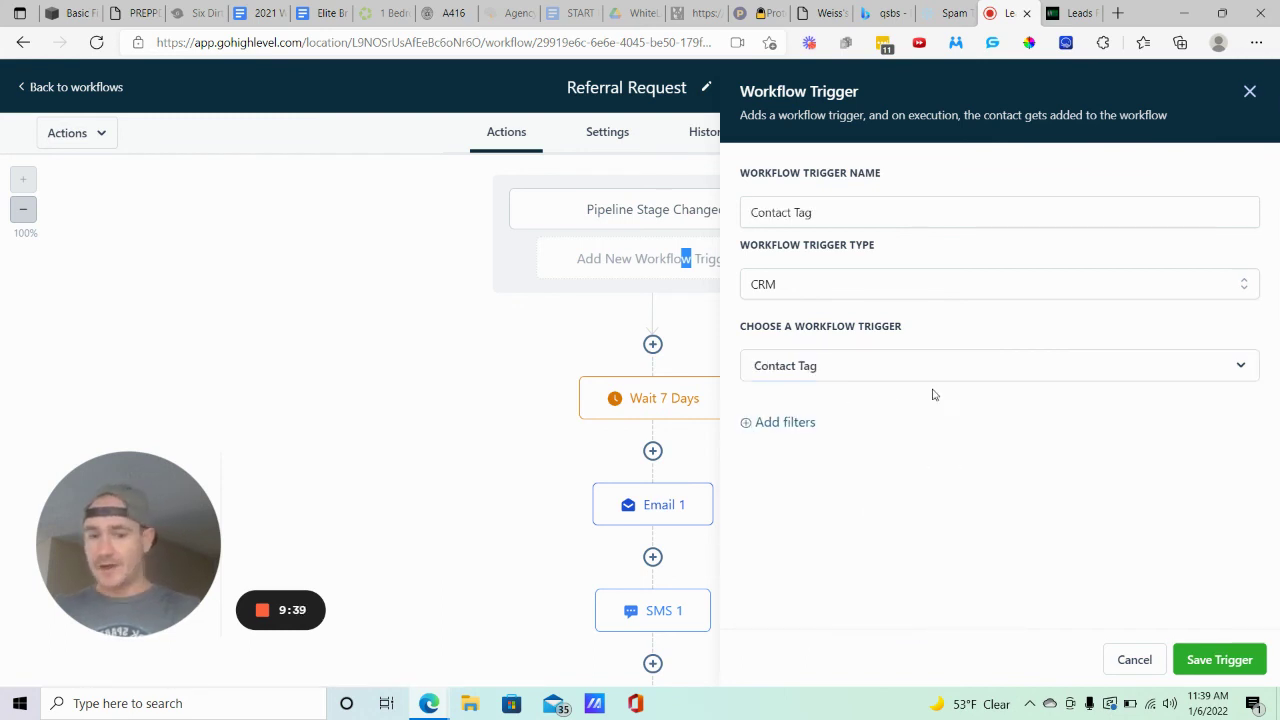
left_click(1134, 660)
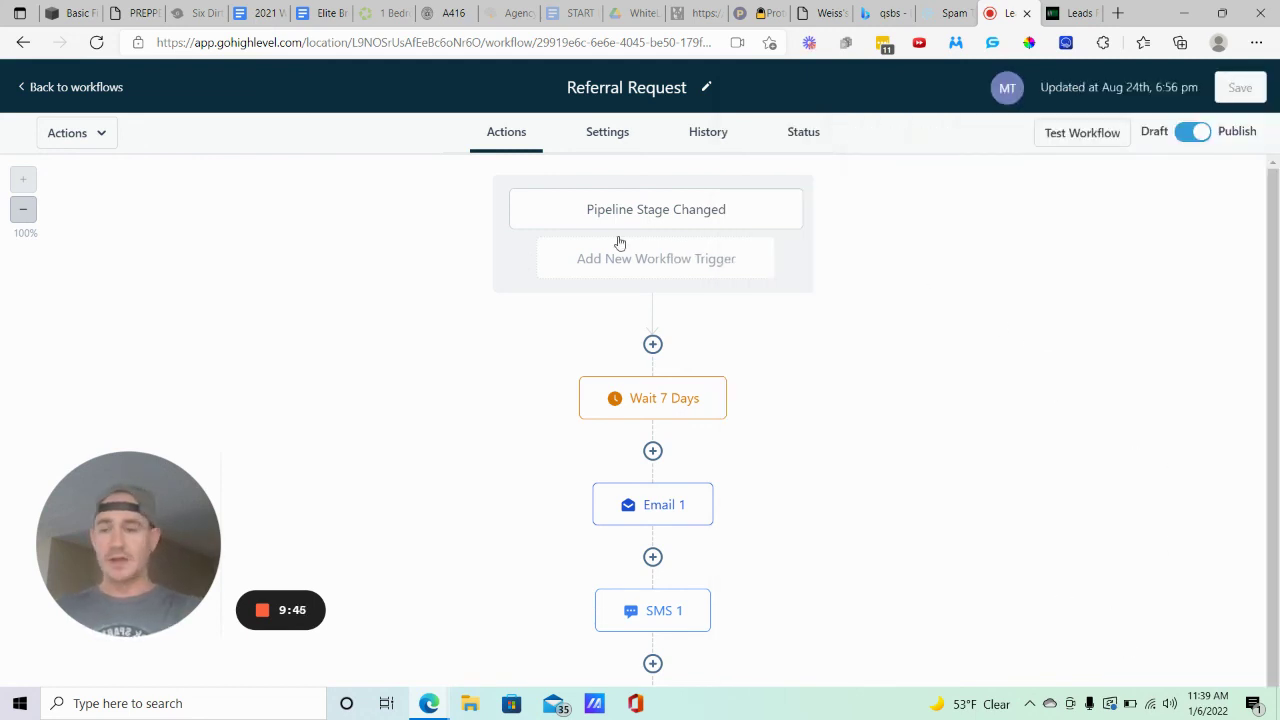
left_click(120, 88)
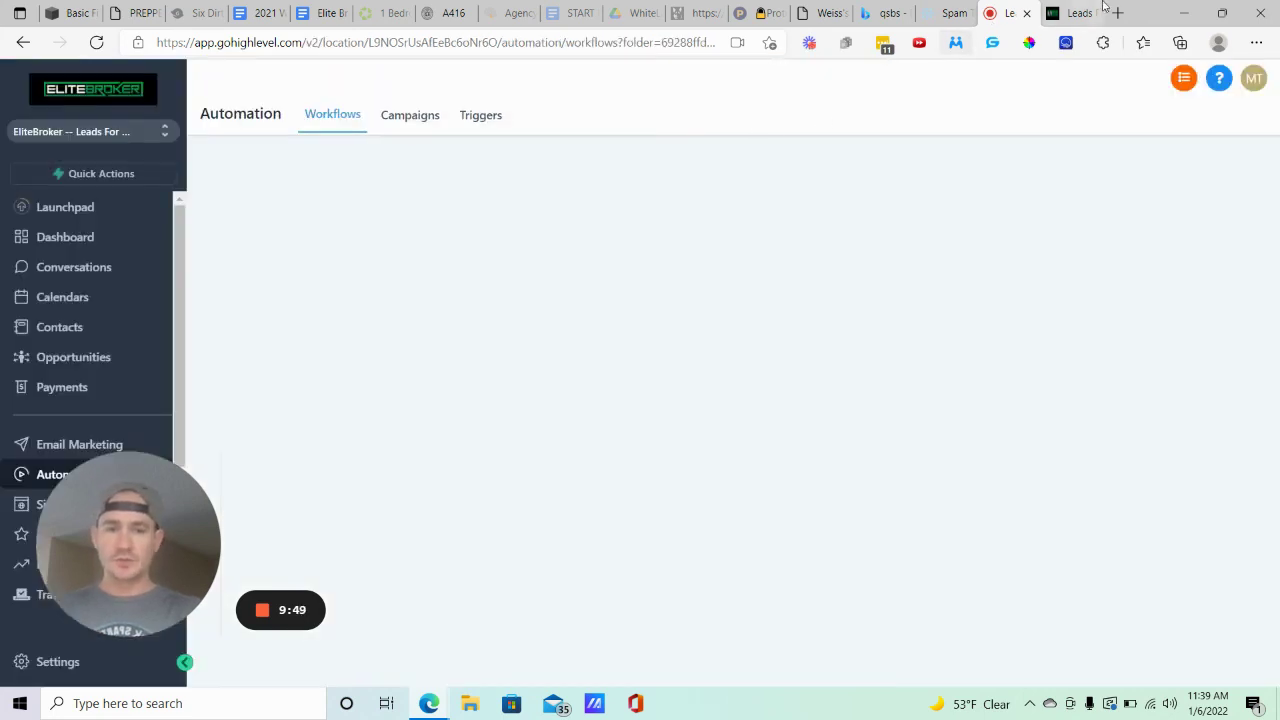
Step: In the Leads For Locals account, open Reputation Management settings and check the Google Review Link
left_click(1080, 12)
scroll(66, 600, "down", 4)
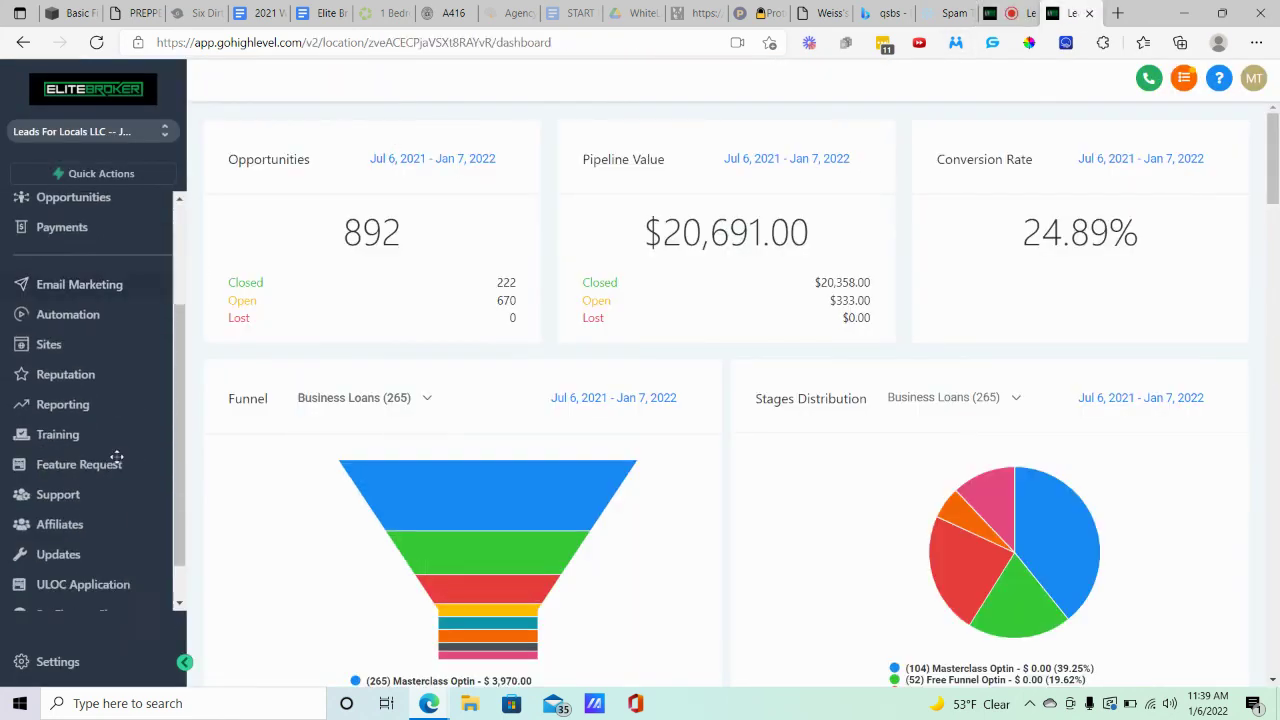
left_click(62, 664)
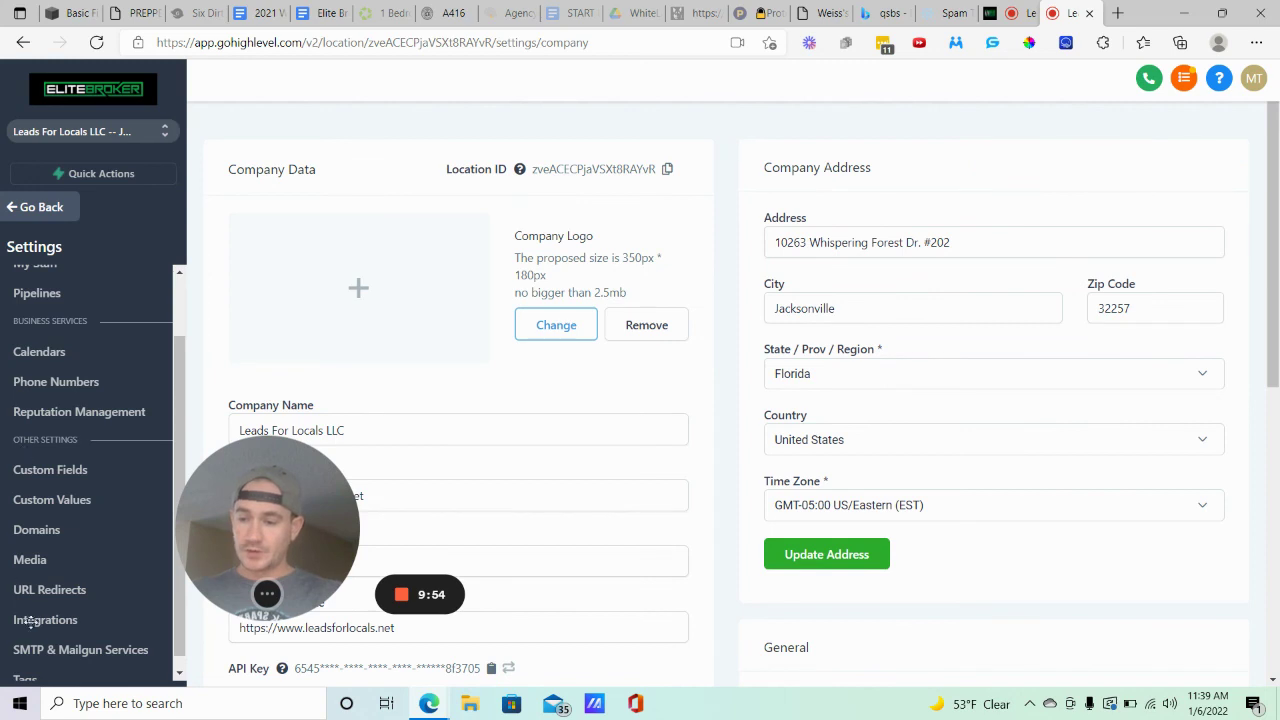
left_click_drag(259, 515, 310, 550)
left_click(79, 417)
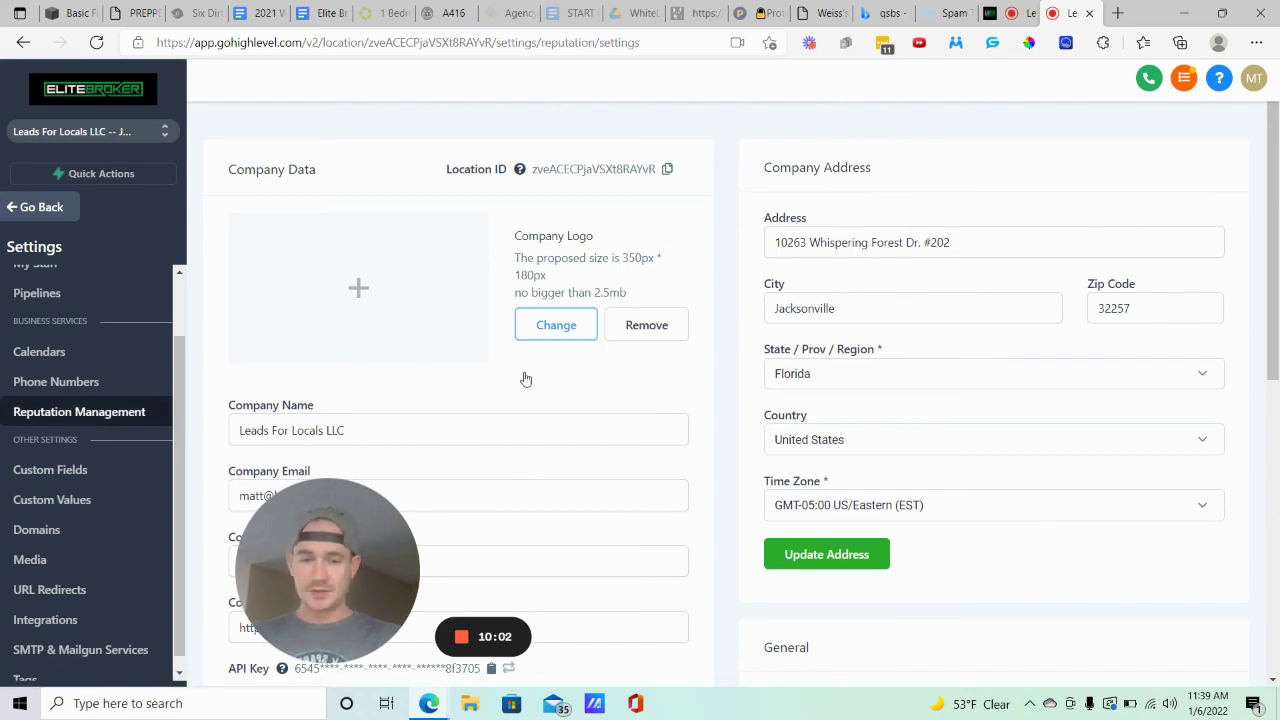
left_click_drag(705, 297, 251, 300)
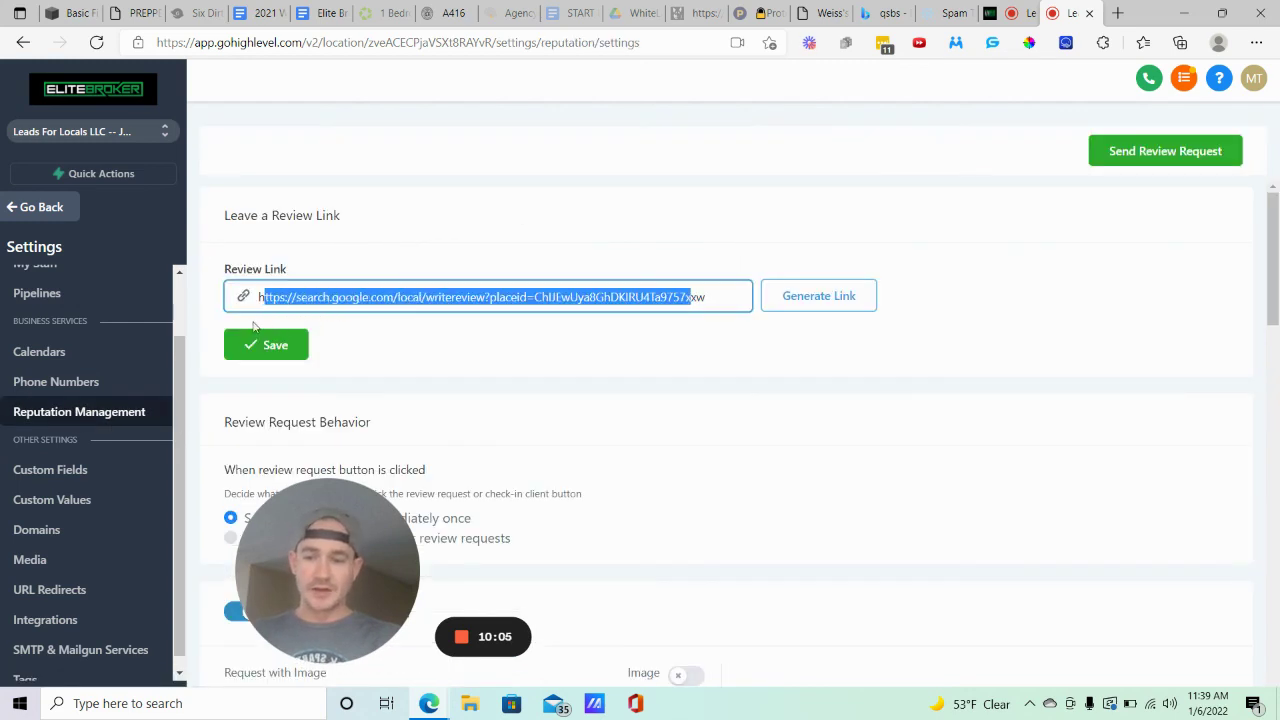
left_click(694, 296)
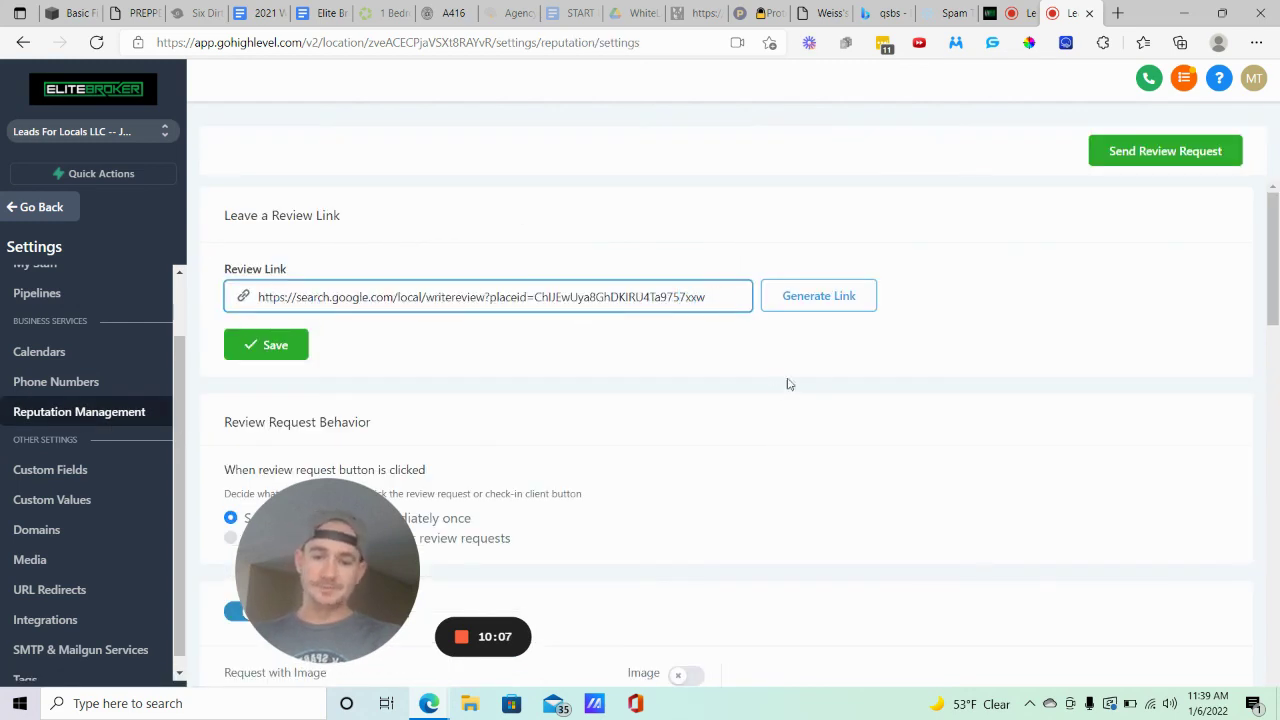